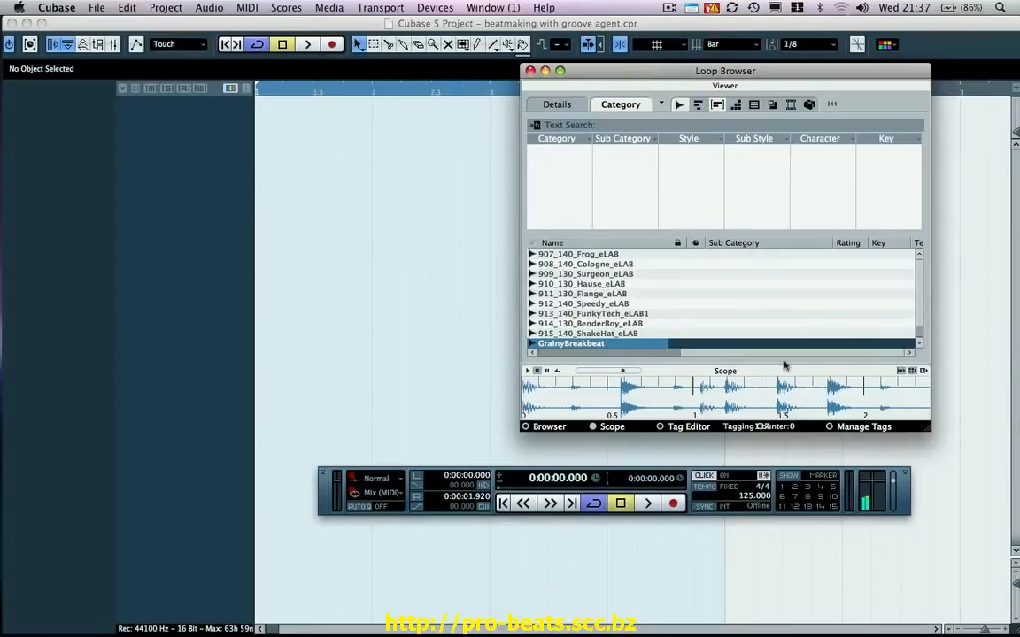
{"action": "scroll", "coordinate": [621, 298], "scroll_direction": "up", "scroll_amount": 15}
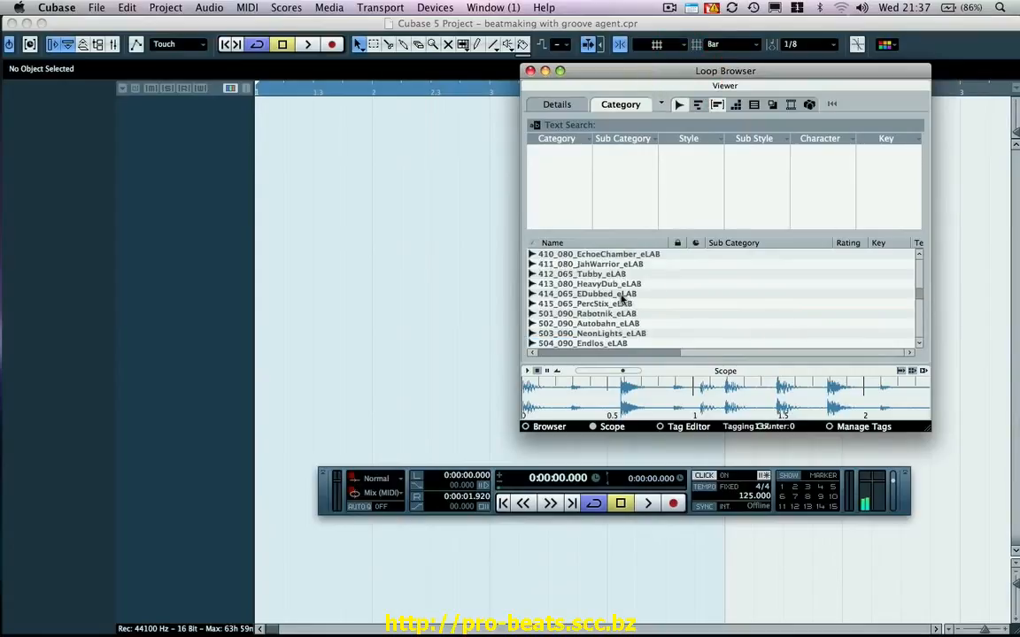
{"action": "scroll", "coordinate": [621, 298], "scroll_direction": "up", "scroll_amount": 2}
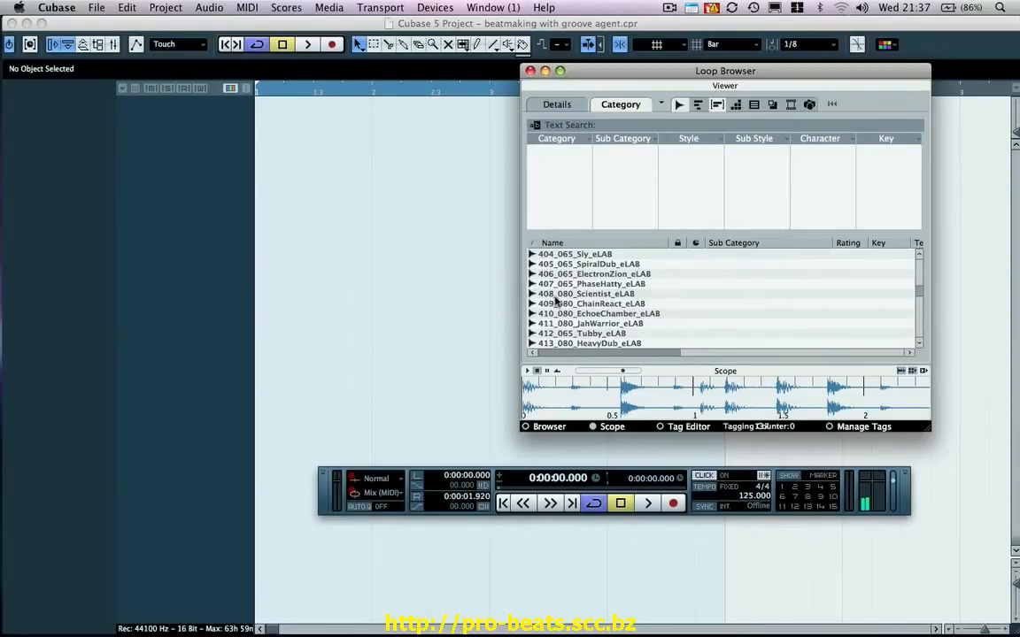
{"action": "scroll", "coordinate": [598, 316], "scroll_direction": "down", "scroll_amount": 1}
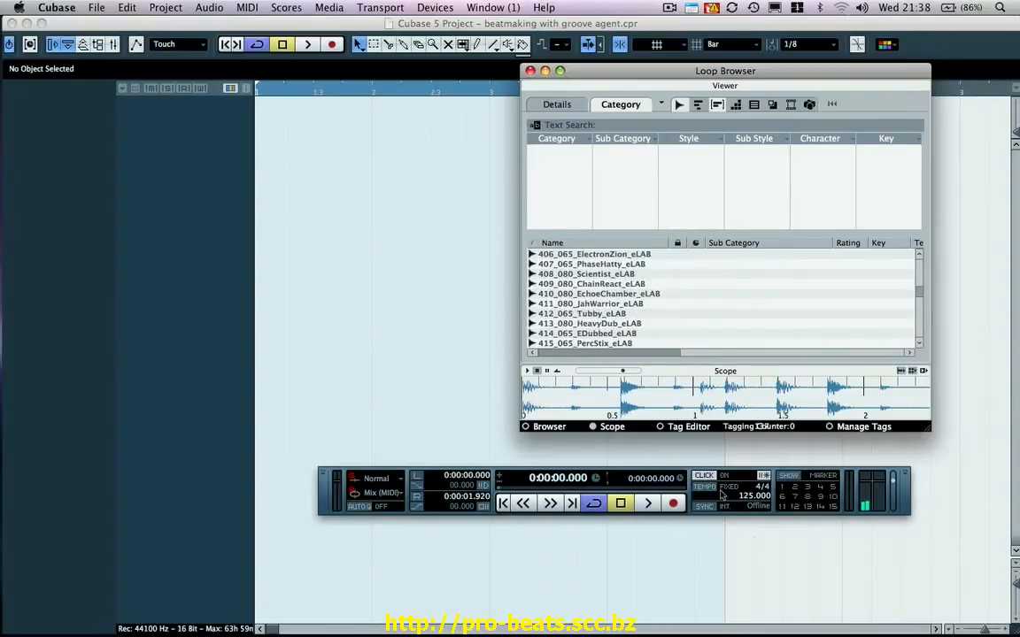
{"action": "key", "text": "F6"}
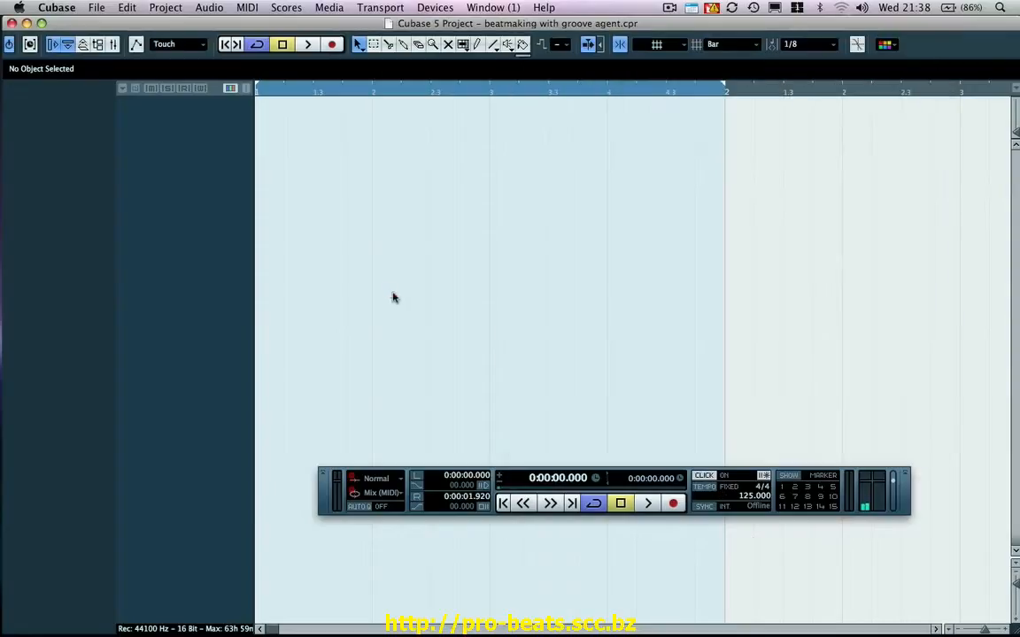
Audition the 102_100_Vintage_eLAB and 105_090_SupaFunky_eLAB loops from the Loop Browser during project playback, and stop playback.
{"action": "key", "text": "space"}
{"action": "left_click", "coordinate": [326, 7]}
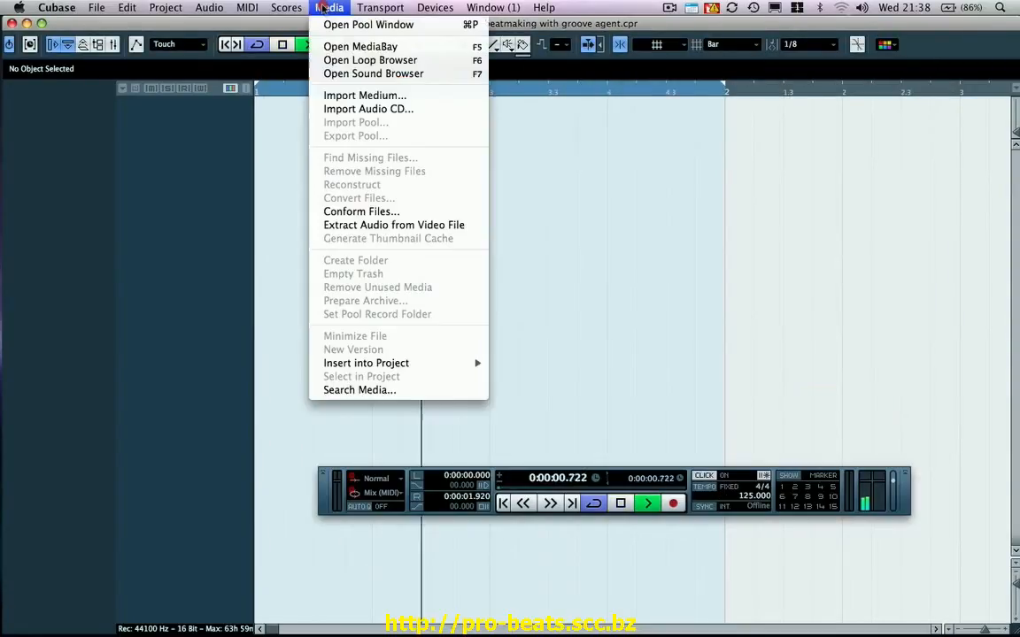
{"action": "left_click", "coordinate": [341, 60]}
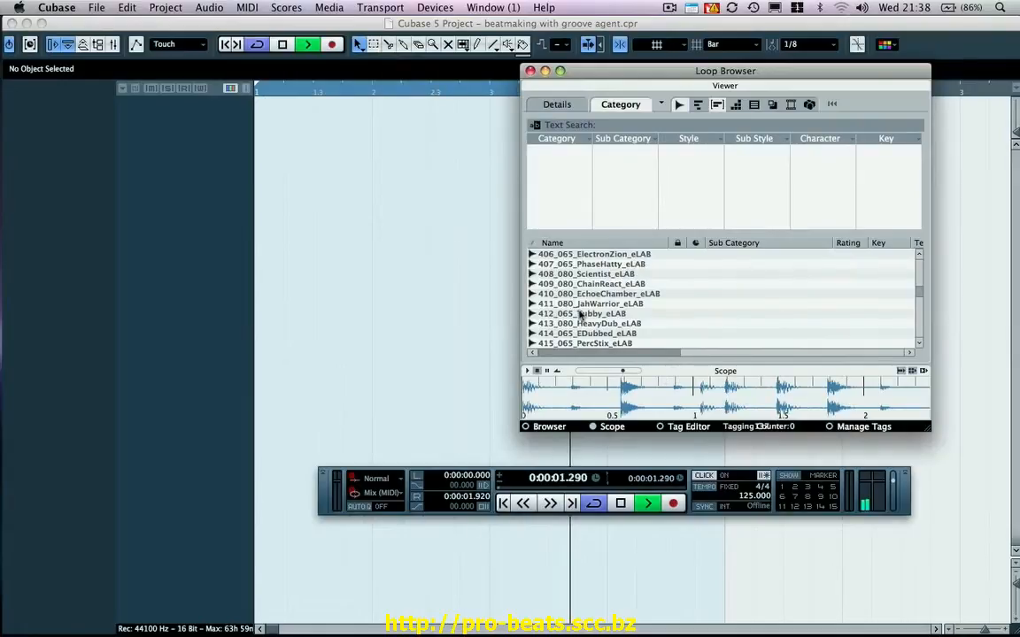
{"action": "scroll", "coordinate": [620, 292], "scroll_direction": "up", "scroll_amount": 15}
{"action": "left_click", "coordinate": [578, 276]}
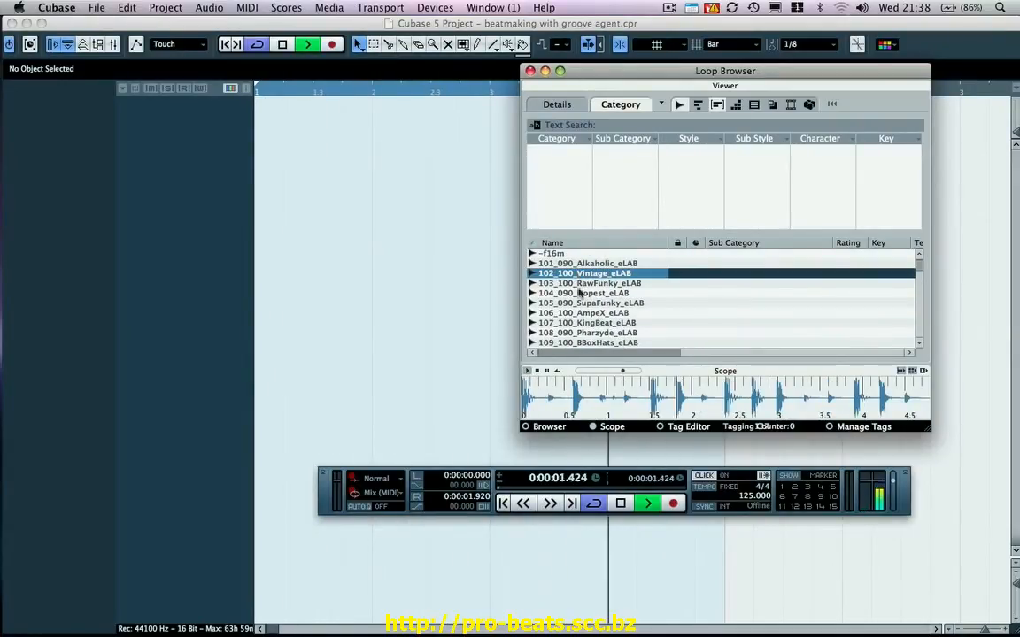
{"action": "left_click", "coordinate": [579, 305]}
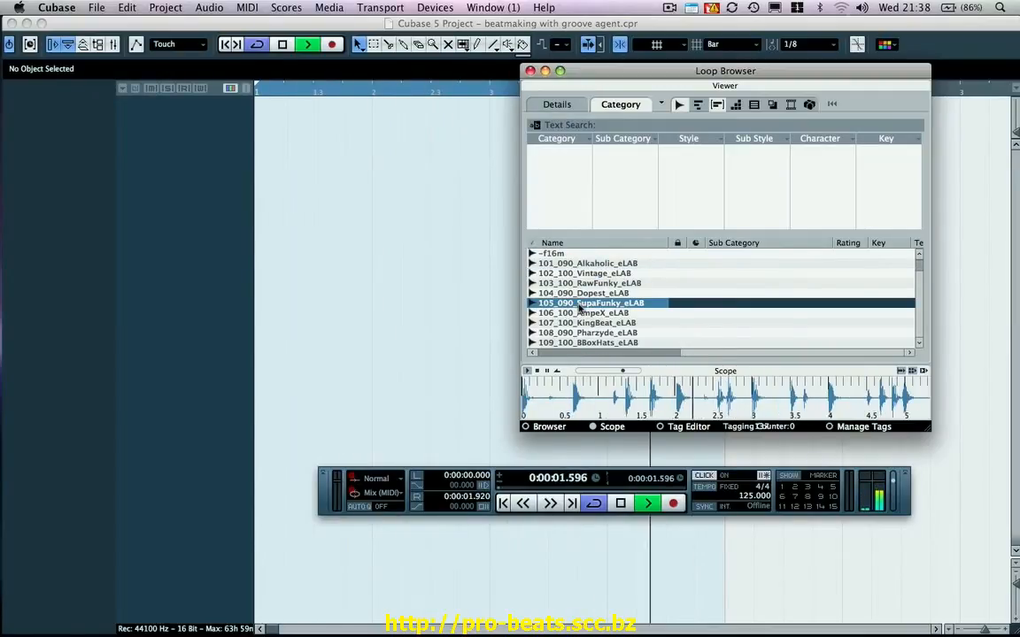
{"action": "scroll", "coordinate": [580, 307], "scroll_direction": "down", "scroll_amount": 15}
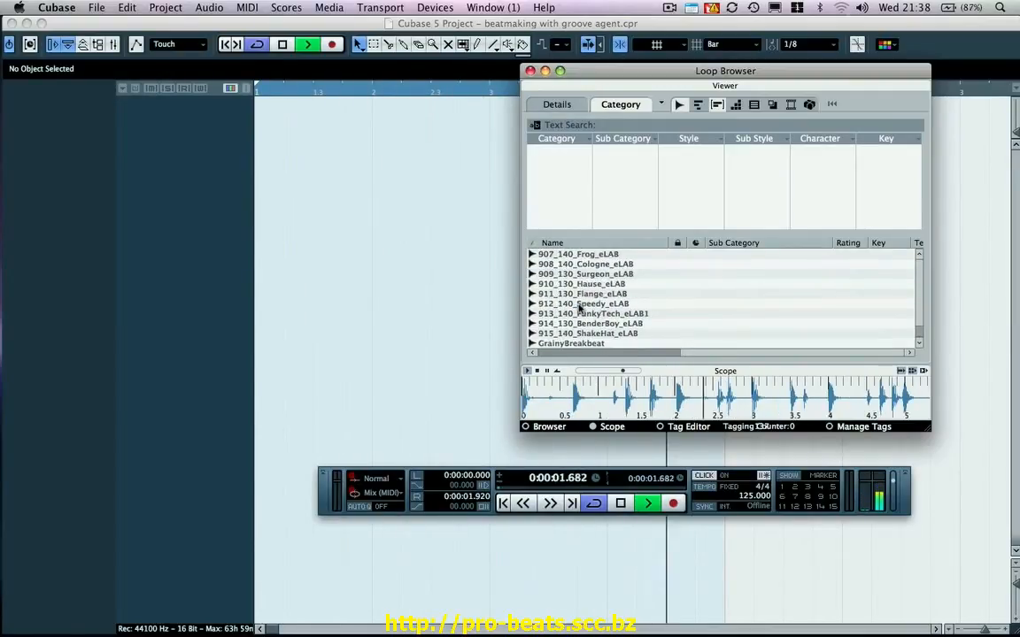
{"action": "key", "text": "space"}
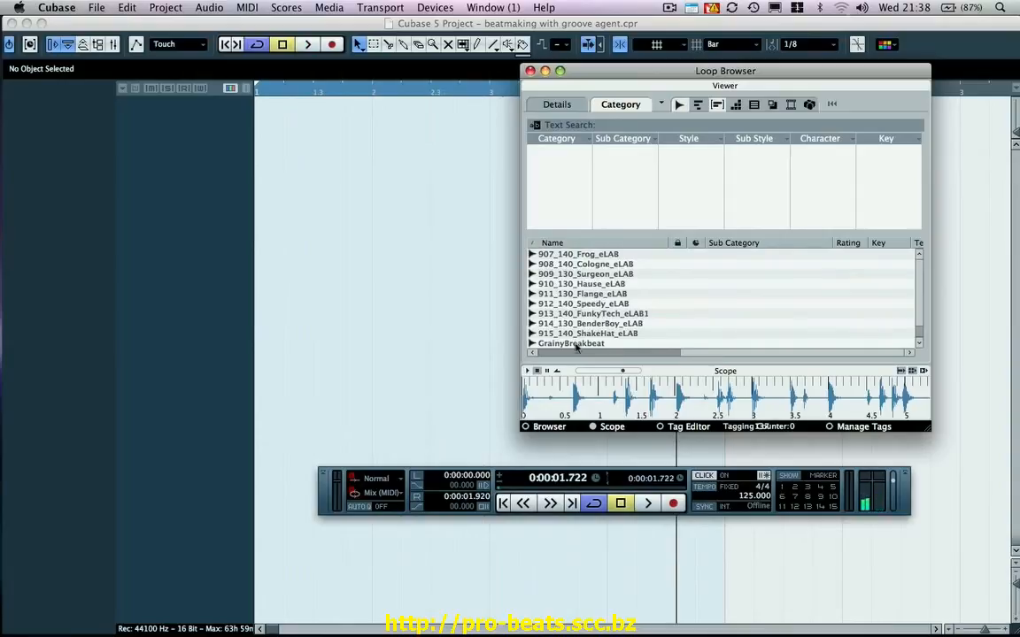
Import the GrainyBreakbeat loop at bar 1, copying the file to the working directory, and increase its track height.
{"action": "left_click", "coordinate": [575, 344]}
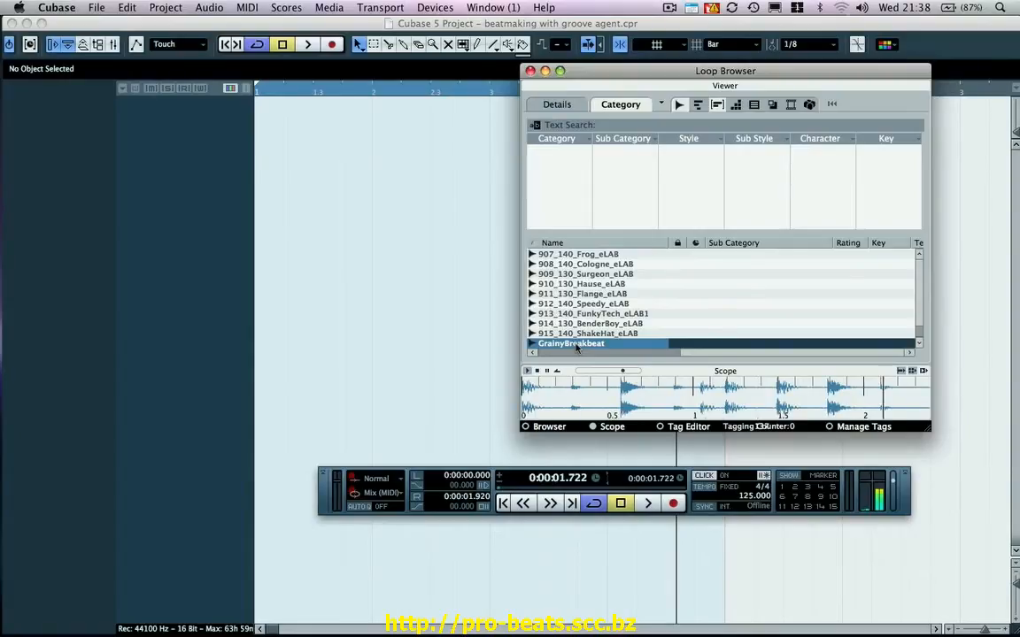
{"action": "left_click_drag", "start_coordinate": [576, 345], "coordinate": [263, 118]}
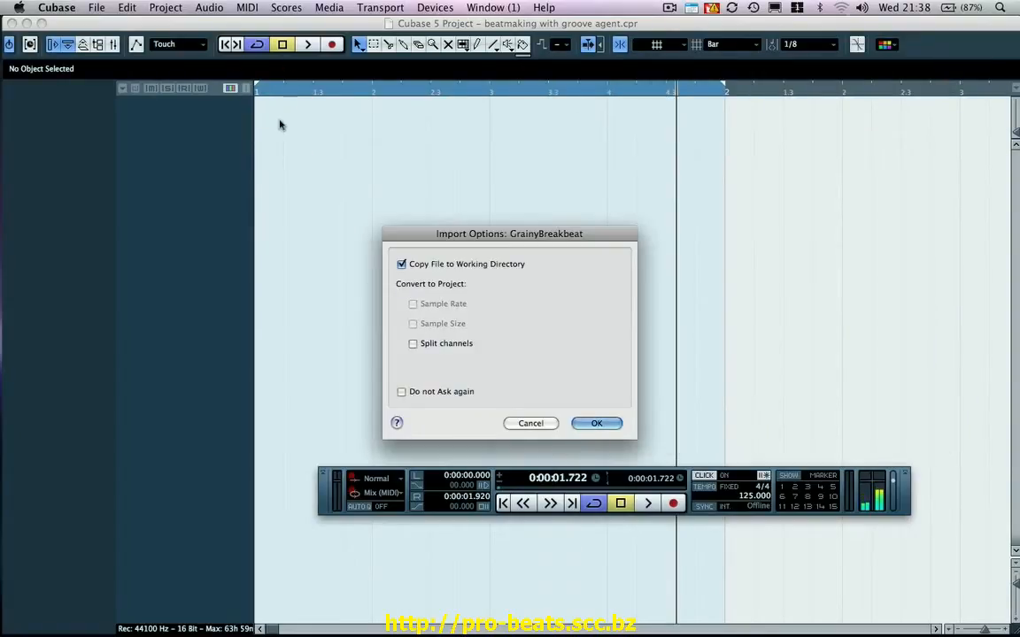
{"action": "left_click", "coordinate": [593, 424]}
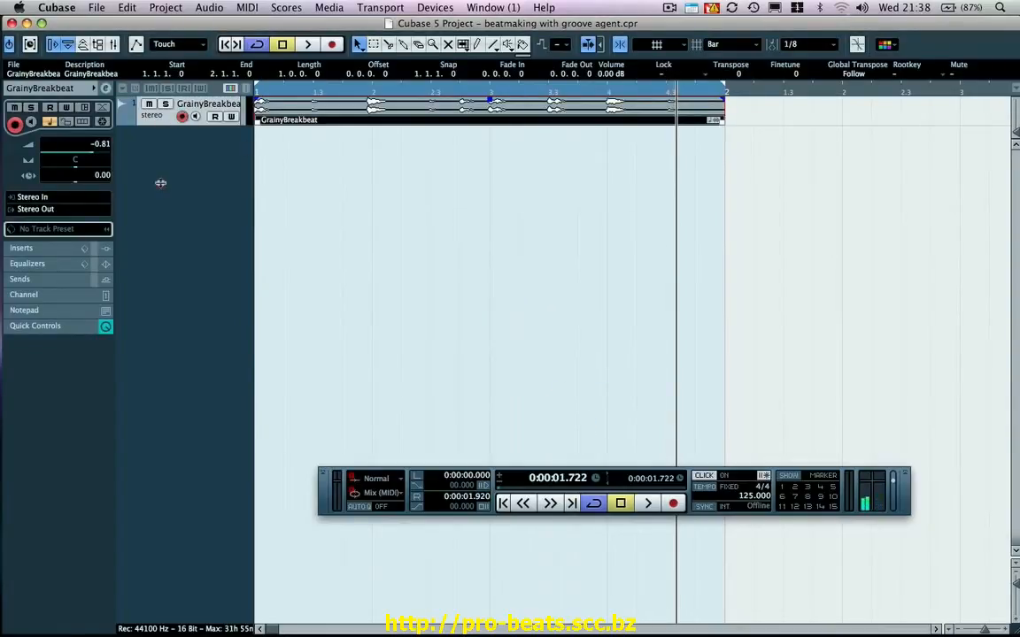
{"action": "left_click_drag", "start_coordinate": [161, 183], "coordinate": [171, 410]}
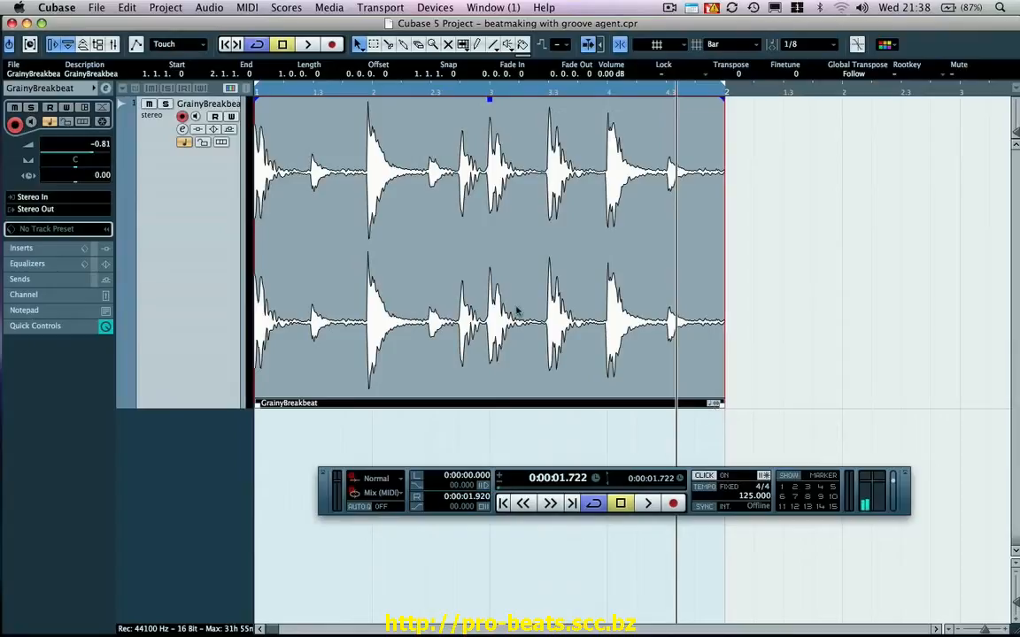
Open the GrainyBreakbeat event in the Sample Editor and raise the hitpoint sensitivity until each drum hit is marked.
{"action": "double_click", "coordinate": [414, 267]}
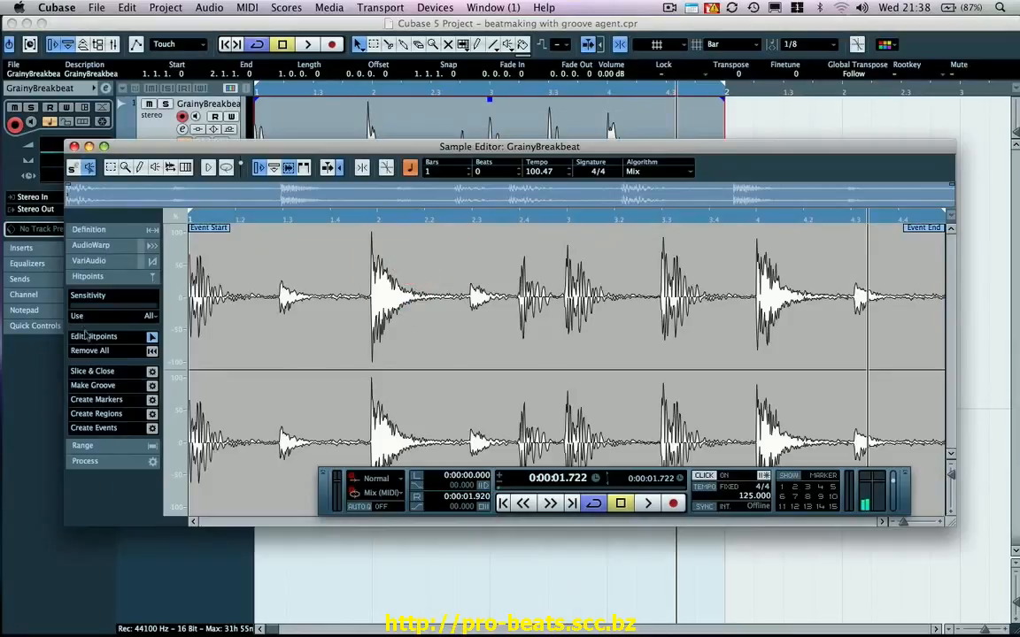
{"action": "left_click", "coordinate": [153, 337]}
{"action": "left_click", "coordinate": [153, 337]}
{"action": "left_click_drag", "start_coordinate": [71, 305], "coordinate": [100, 308]}
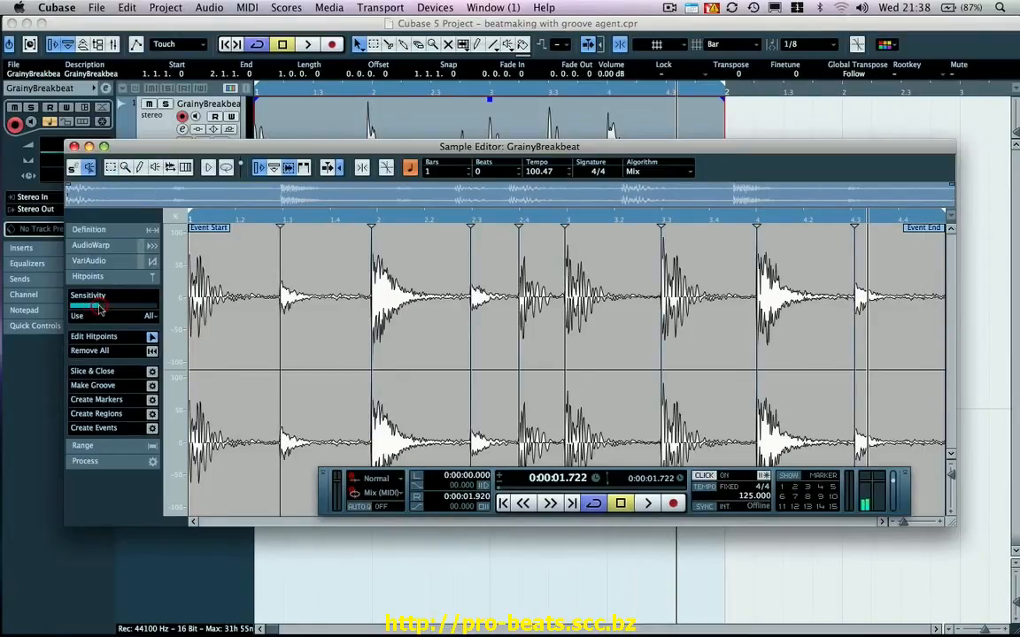
Audition the segments between the hitpoints of GrainyBreakbeat one after another, from the first hit to the last snare.
{"action": "left_click", "coordinate": [203, 299]}
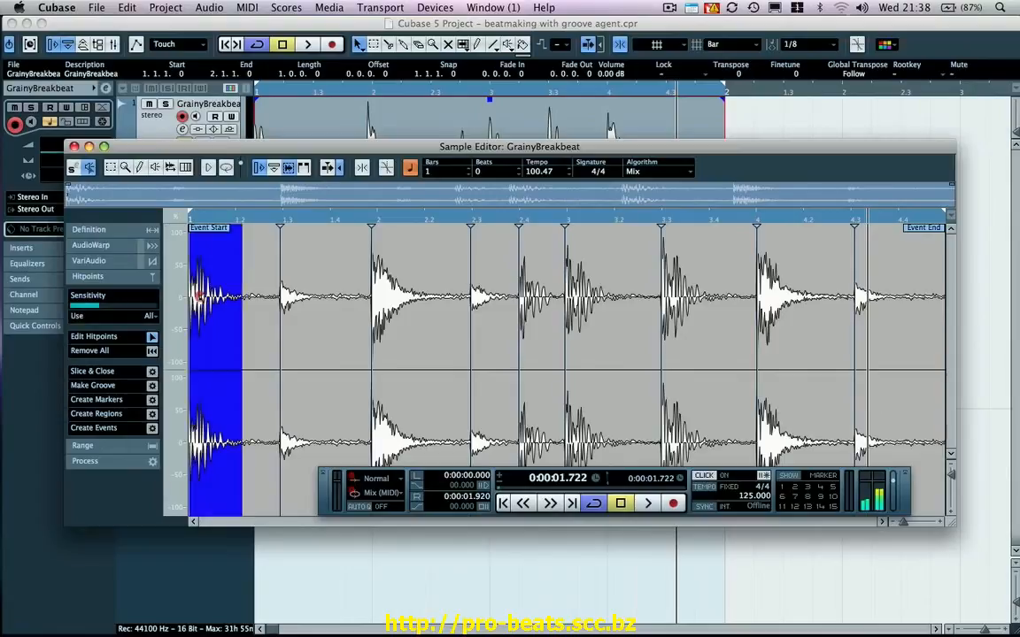
{"action": "left_click", "coordinate": [314, 299]}
{"action": "left_click", "coordinate": [404, 300]}
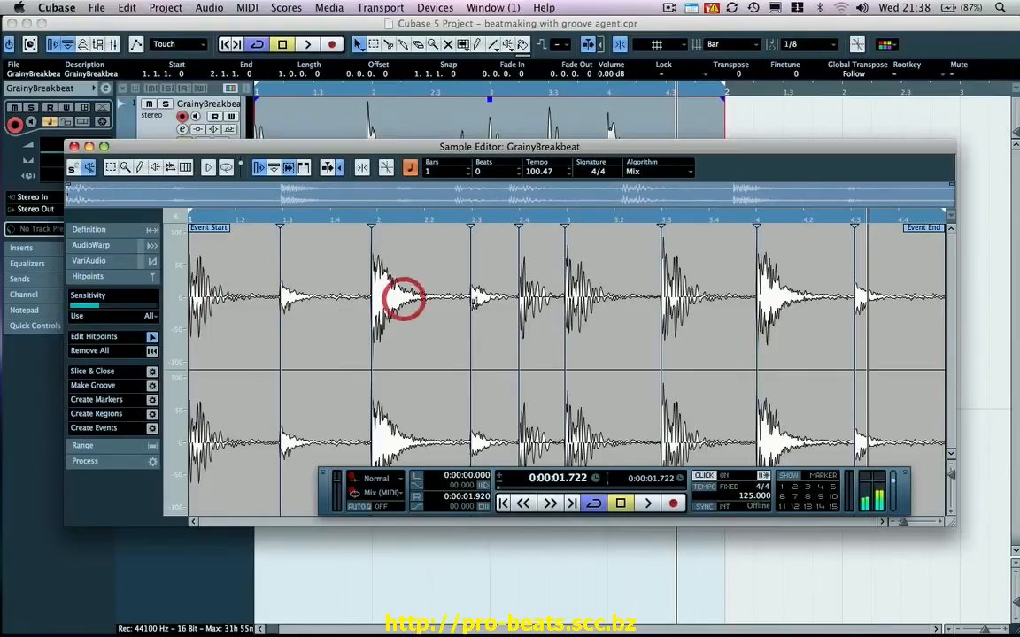
{"action": "left_click", "coordinate": [493, 300]}
{"action": "left_click", "coordinate": [549, 304]}
{"action": "left_click", "coordinate": [590, 305]}
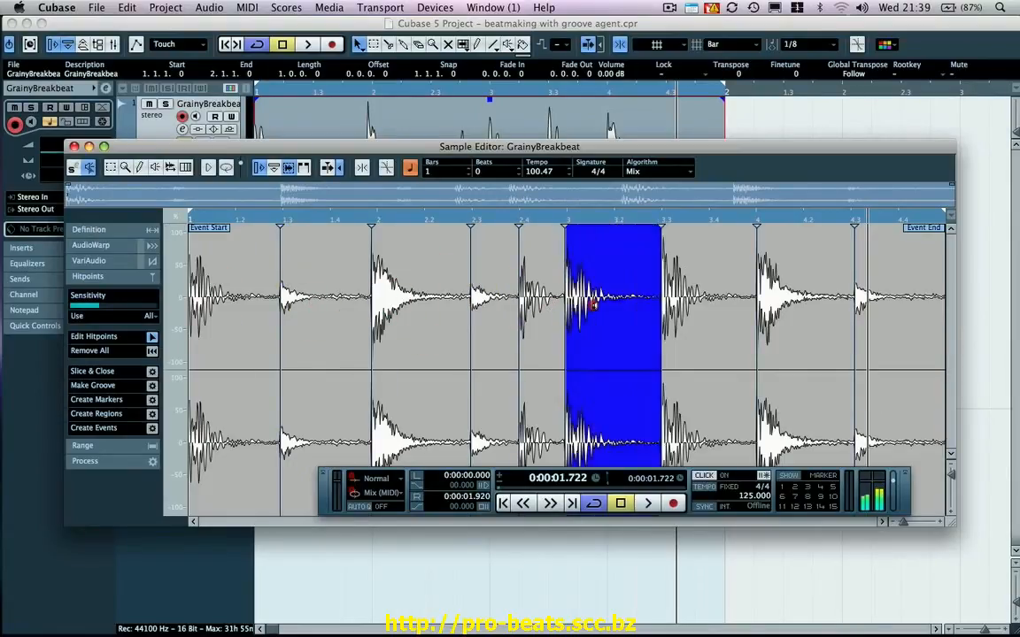
{"action": "left_click", "coordinate": [674, 303]}
{"action": "left_click", "coordinate": [775, 308]}
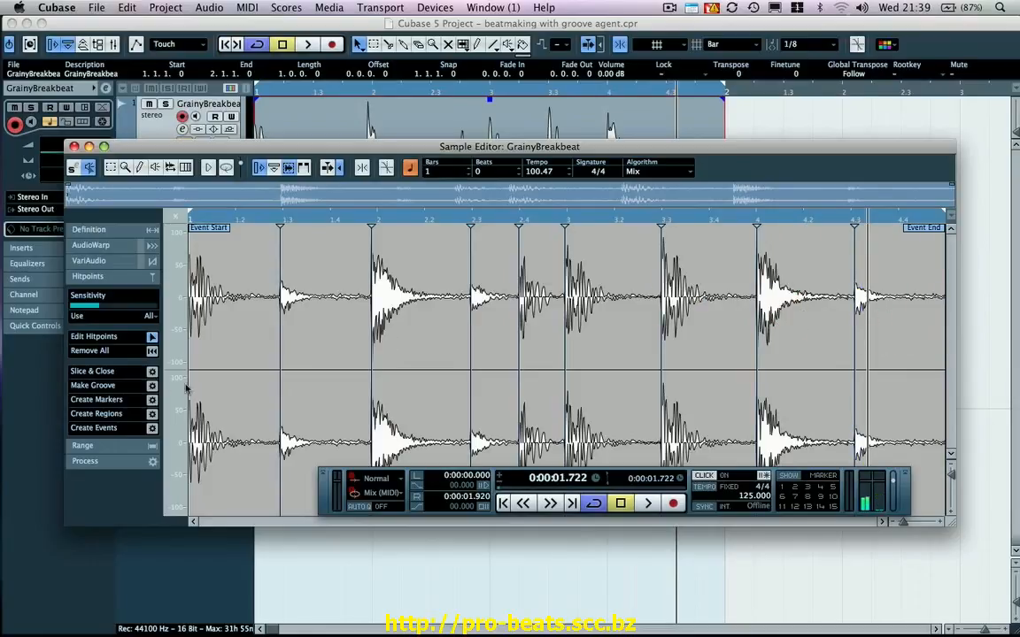
Slice the loop at its hitpoints and close the Sample Editor, agreeing to disable musical mode.
{"action": "left_click", "coordinate": [152, 373]}
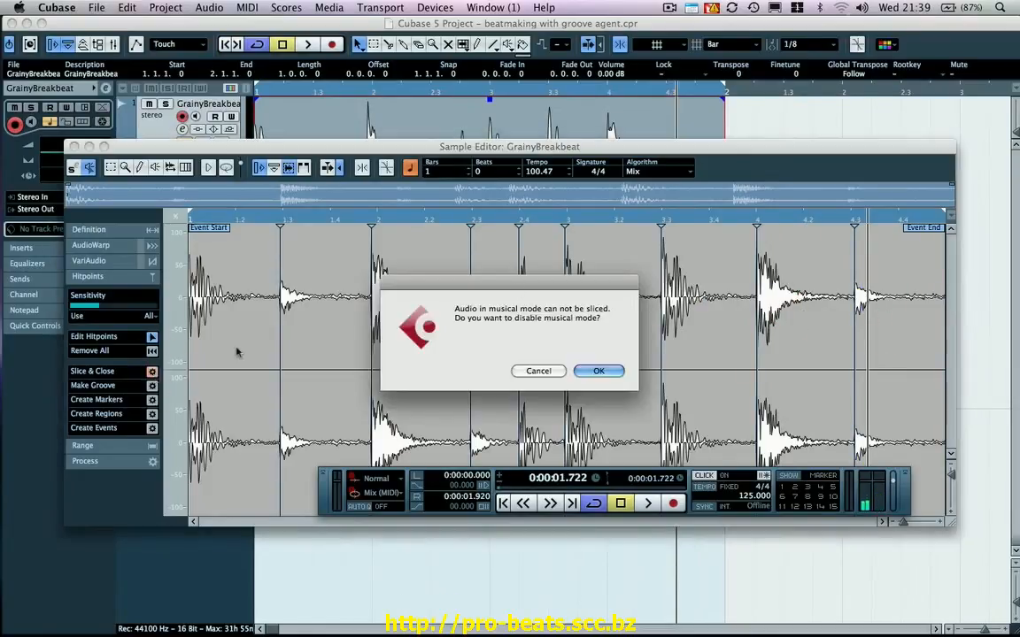
{"action": "left_click", "coordinate": [598, 370]}
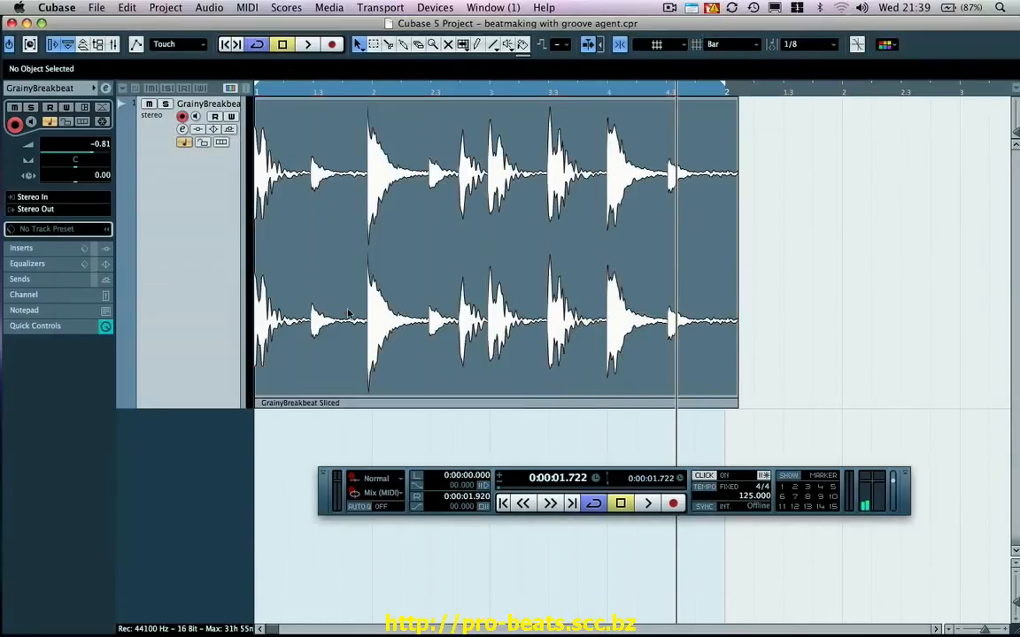
Open the sliced GrainyBreakbeat part in the Audio Part Editor, check every slice in turn, and return to the project.
{"action": "double_click", "coordinate": [348, 313]}
{"action": "left_click", "coordinate": [48, 157]}
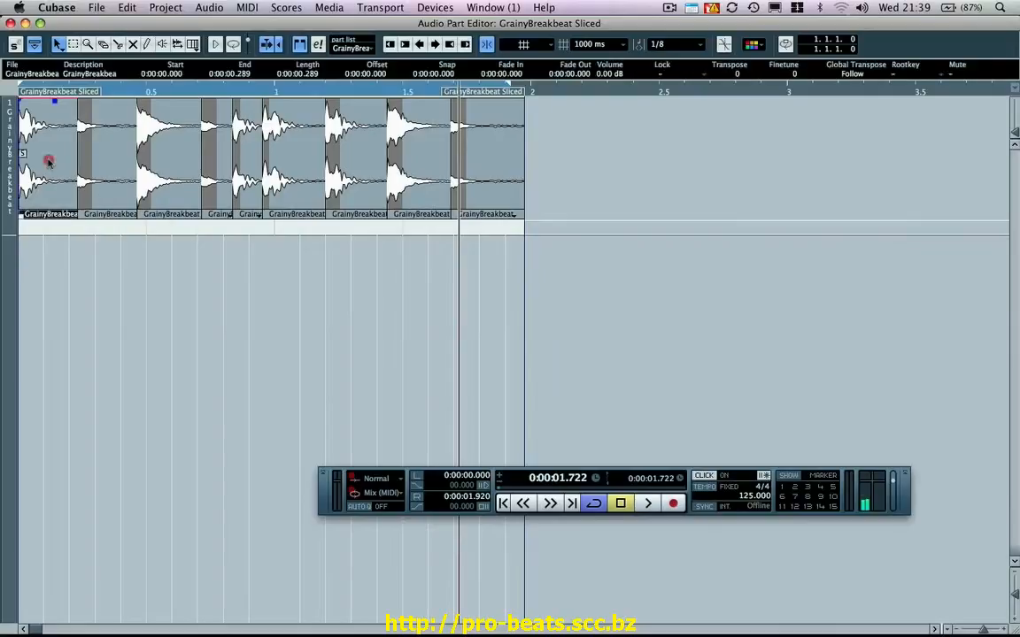
{"action": "left_click", "coordinate": [114, 164]}
{"action": "left_click", "coordinate": [163, 167]}
{"action": "left_click", "coordinate": [214, 166]}
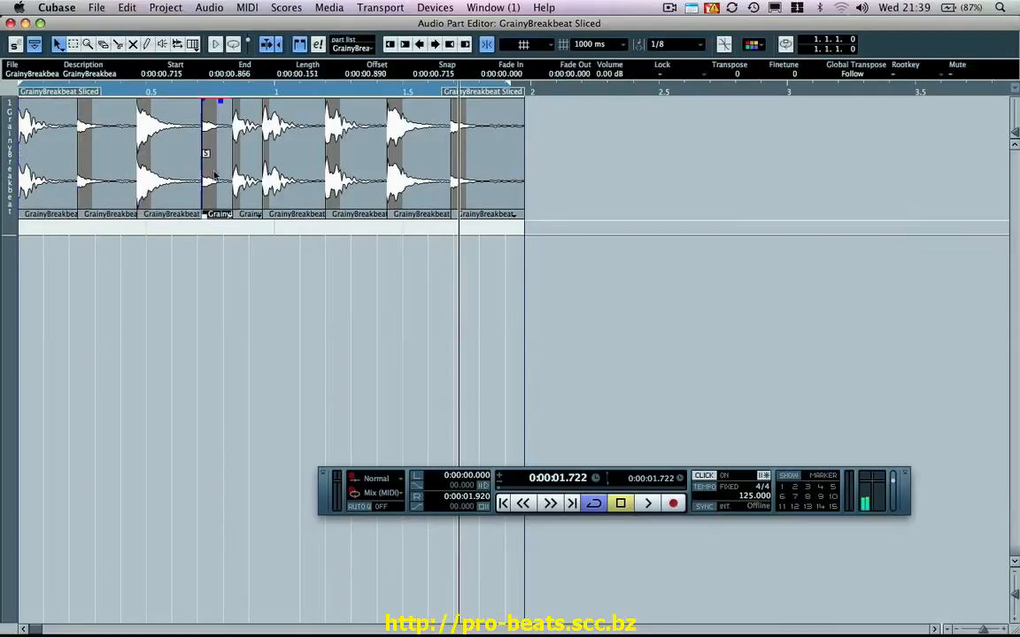
{"action": "left_click", "coordinate": [250, 168]}
{"action": "left_click", "coordinate": [301, 168]}
{"action": "left_click", "coordinate": [356, 165]}
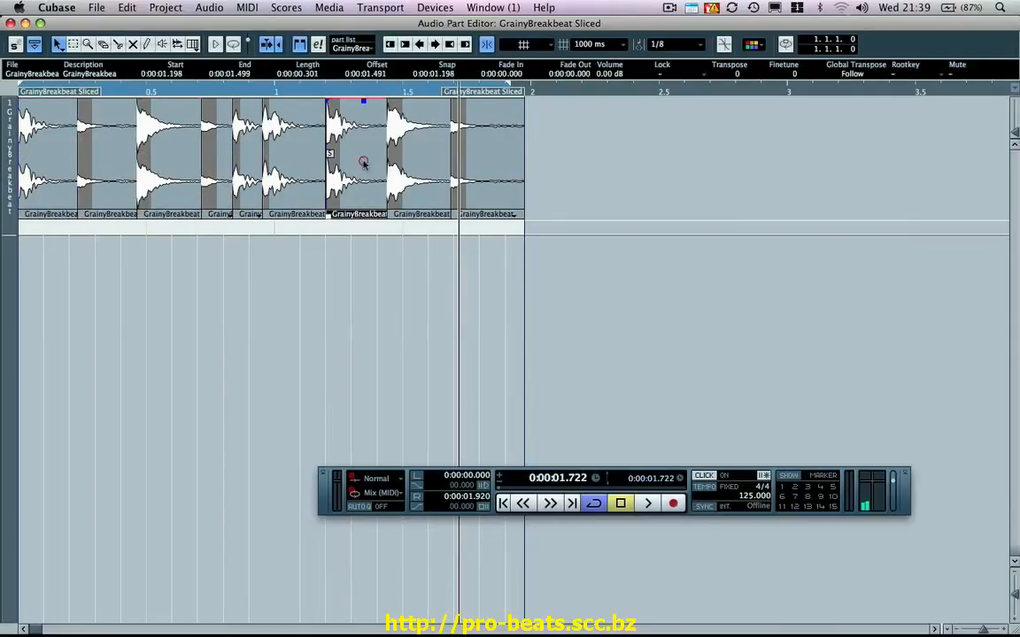
{"action": "left_click", "coordinate": [421, 161]}
{"action": "left_click", "coordinate": [469, 172]}
{"action": "key", "text": "Return"}
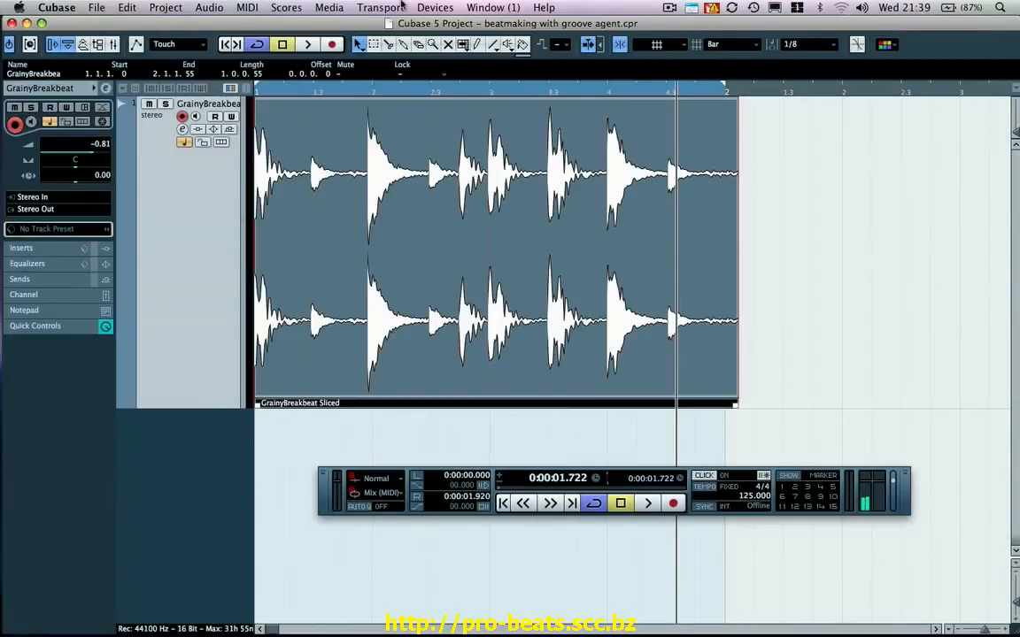
Load Groove Agent ONE in the first VST instrument slot and create a MIDI track assigned to it.
{"action": "left_click", "coordinate": [434, 7]}
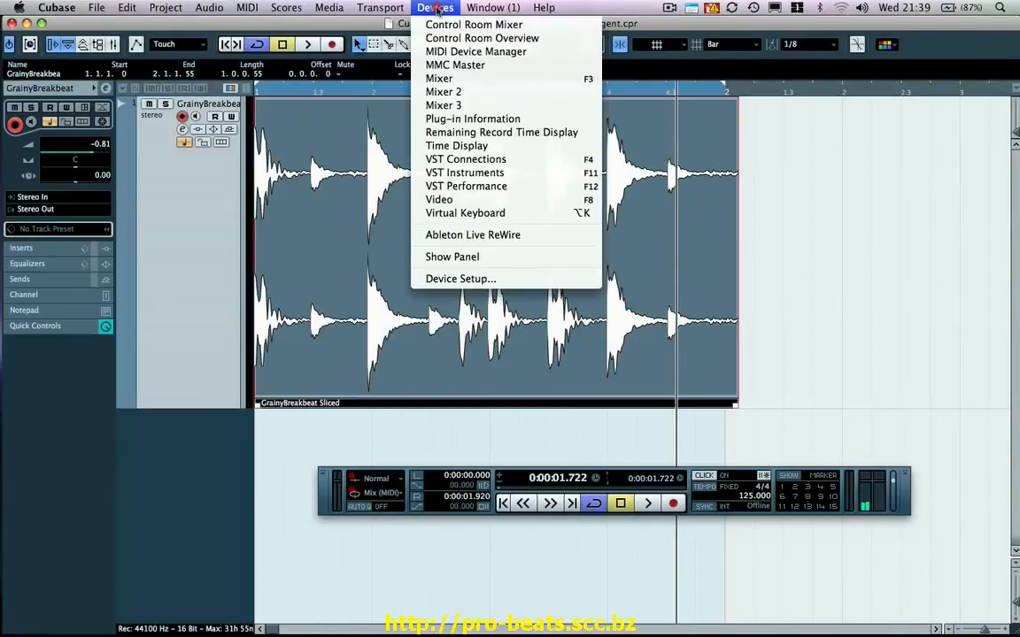
{"action": "left_click", "coordinate": [496, 173]}
{"action": "left_click", "coordinate": [699, 140]}
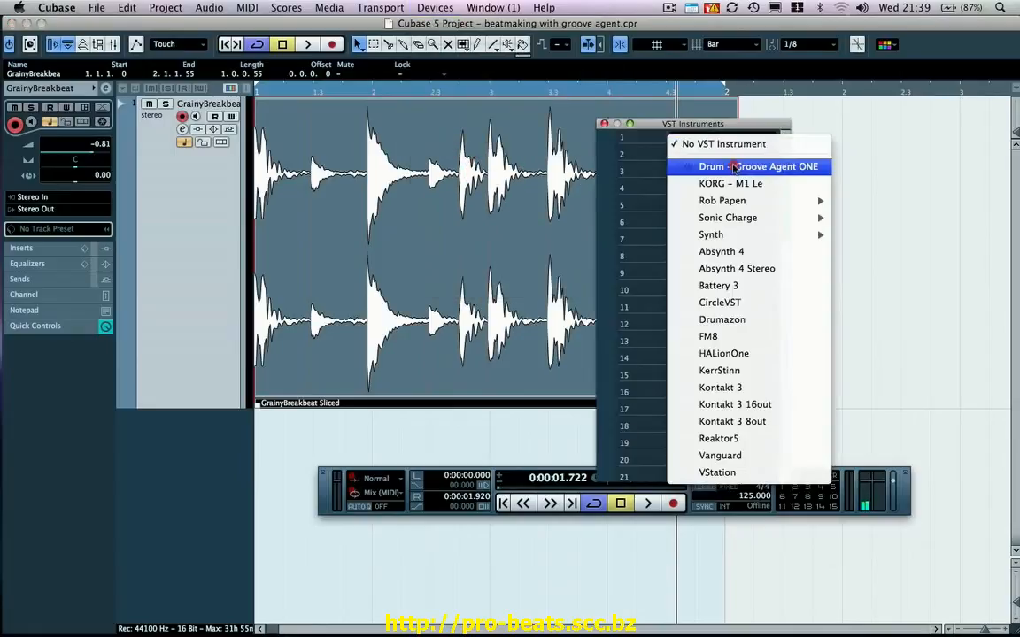
{"action": "left_click", "coordinate": [733, 167]}
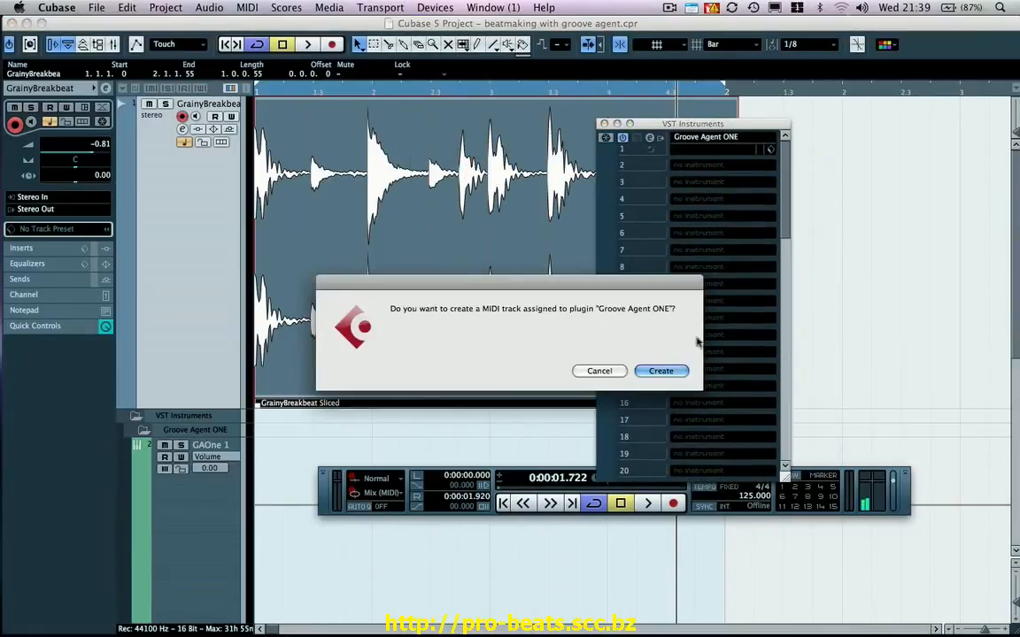
{"action": "left_click", "coordinate": [676, 370]}
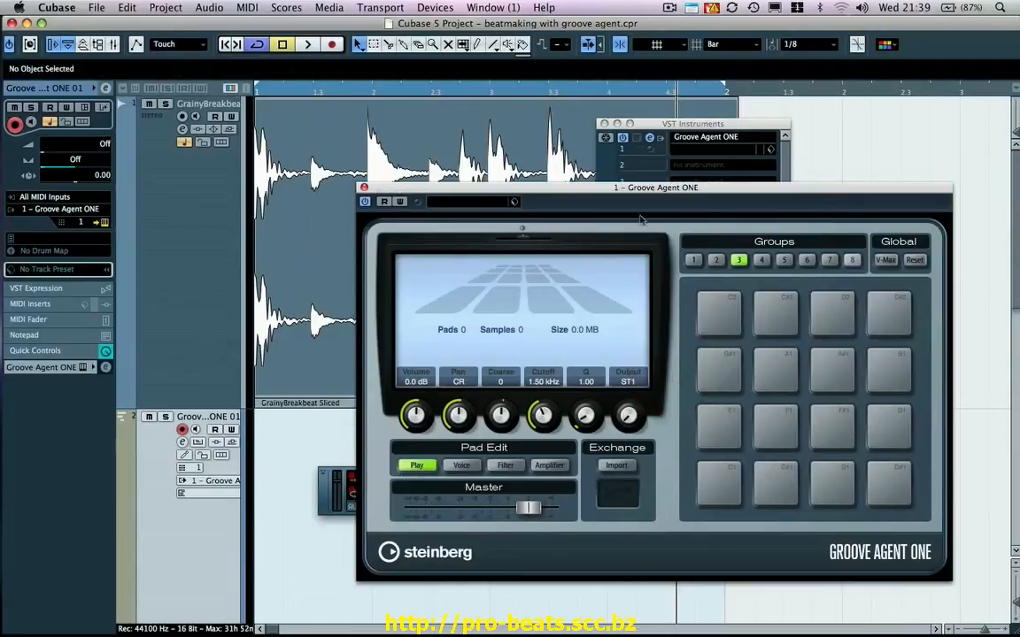
Show Groove Agent ONE's Voice settings beside the waveform and place the sliced GrainyBreakbeat part on the pads starting at C1.
{"action": "left_click_drag", "start_coordinate": [647, 193], "coordinate": [569, 143]}
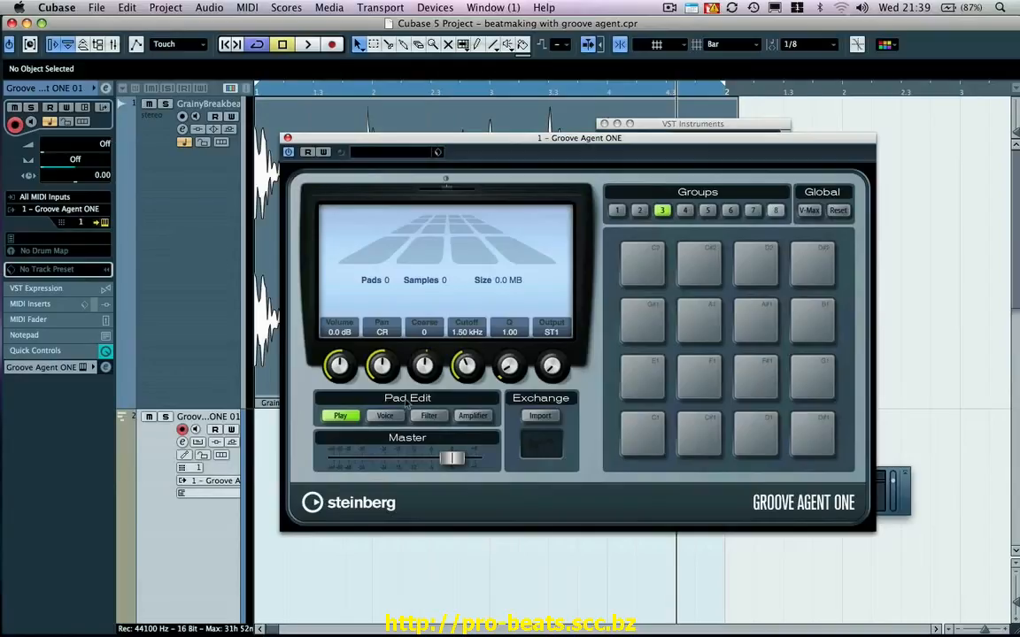
{"action": "left_click", "coordinate": [384, 421]}
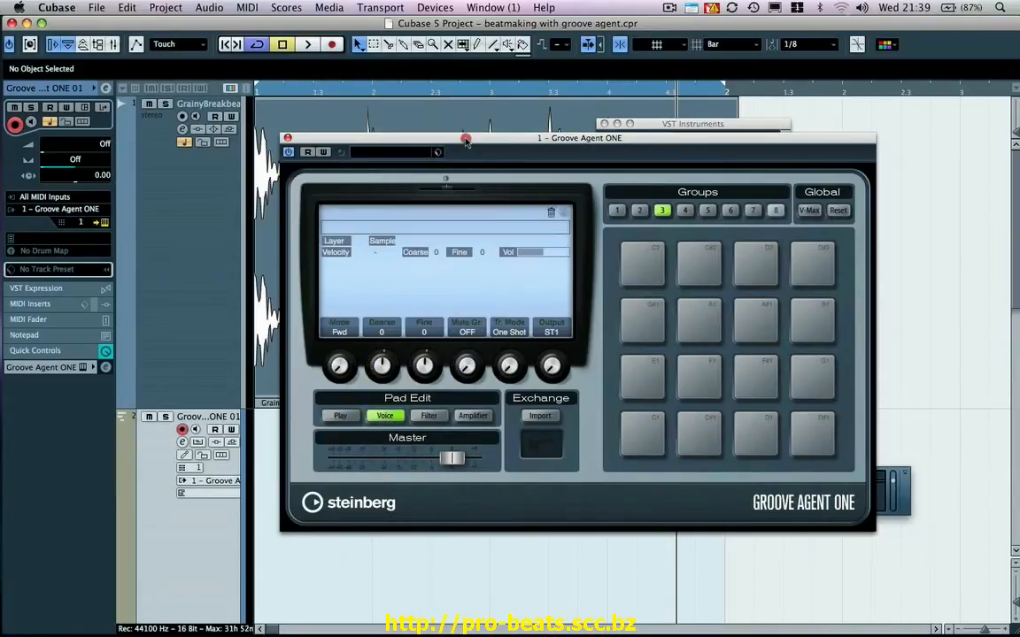
{"action": "left_click_drag", "start_coordinate": [466, 140], "coordinate": [655, 126]}
{"action": "left_click", "coordinate": [317, 265]}
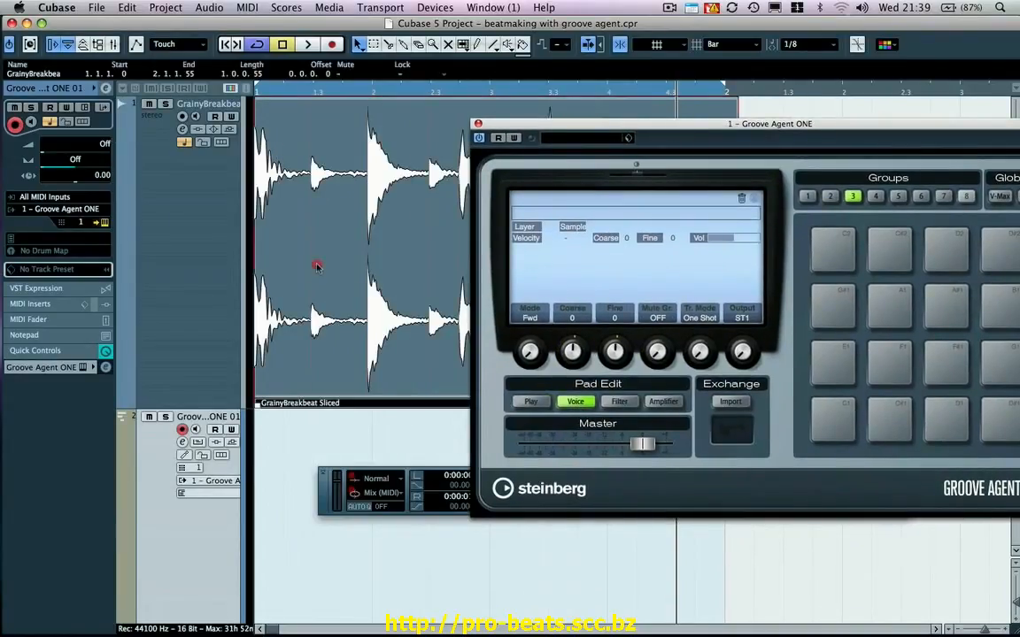
{"action": "left_click_drag", "start_coordinate": [317, 266], "coordinate": [830, 415]}
Audition the slices on the C#1, D1 and D#1 pads of Groove Agent ONE.
{"action": "left_click", "coordinate": [889, 416]}
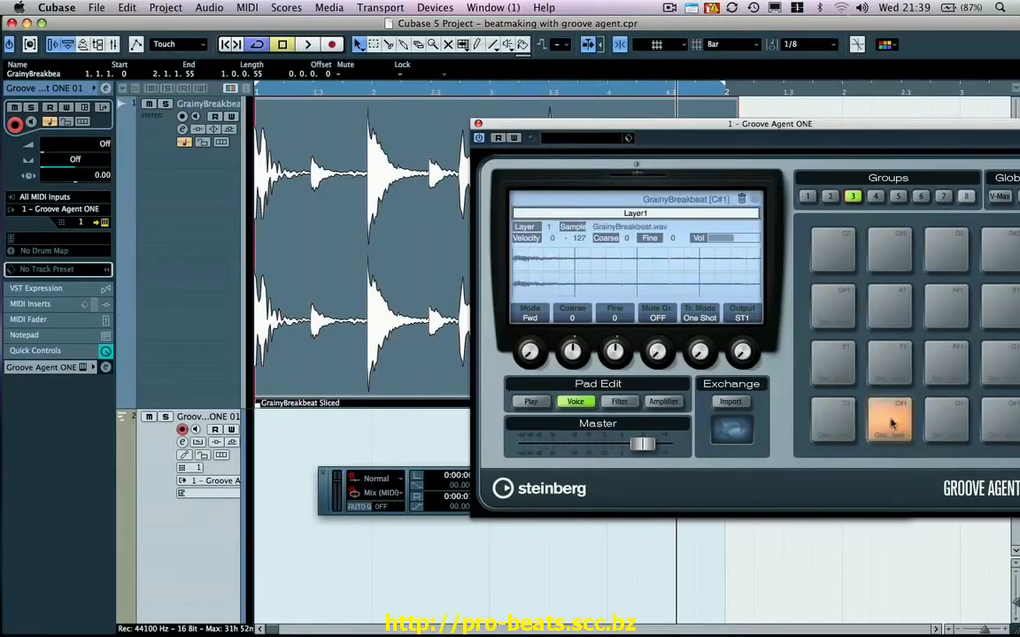
{"action": "left_click", "coordinate": [938, 423]}
{"action": "left_click", "coordinate": [1001, 419]}
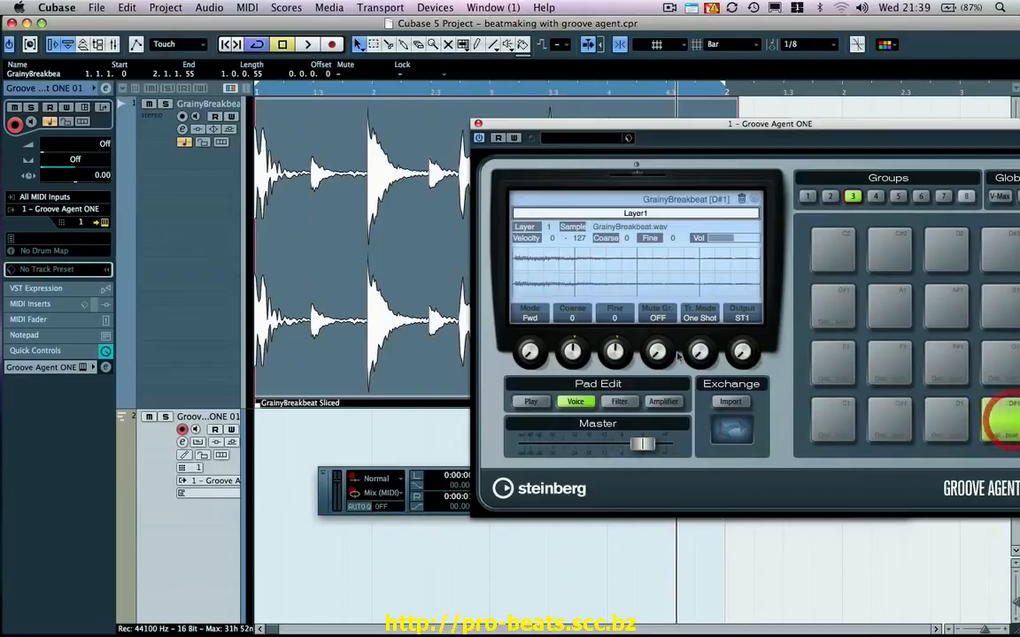
Delete the sliced GrainyBreakbeat part and its audio track, and close the Groove Agent ONE window.
{"action": "left_click", "coordinate": [827, 423]}
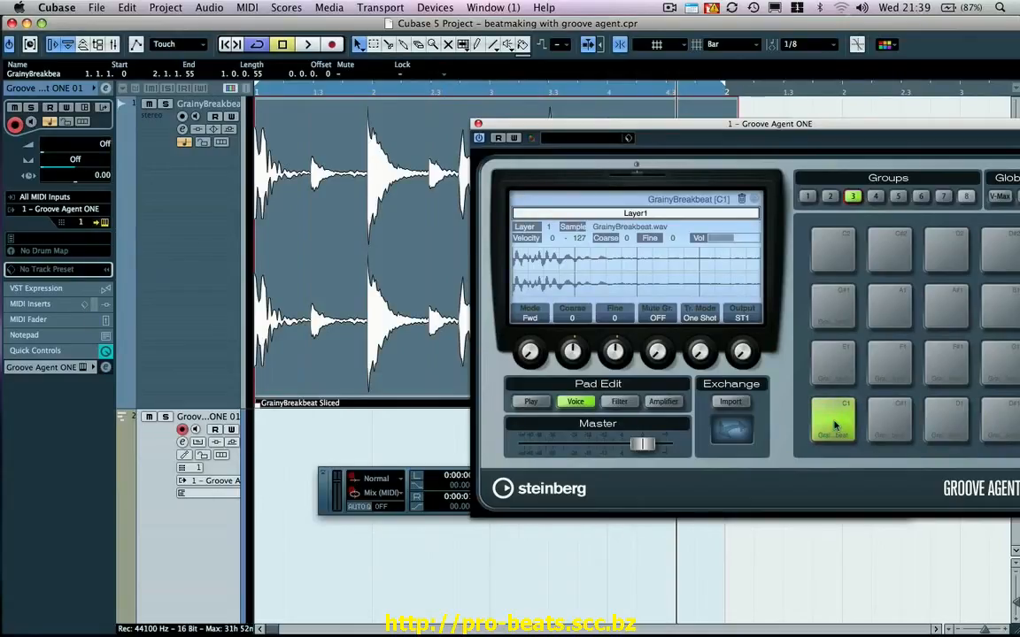
{"action": "left_click", "coordinate": [436, 322]}
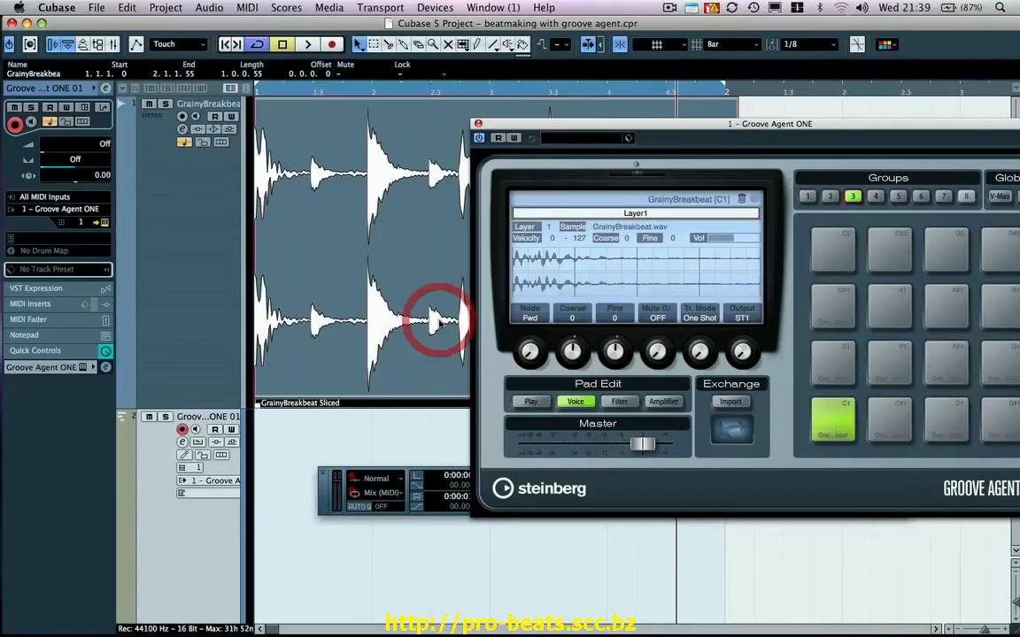
{"action": "key", "text": "Delete"}
{"action": "left_click", "coordinate": [191, 264]}
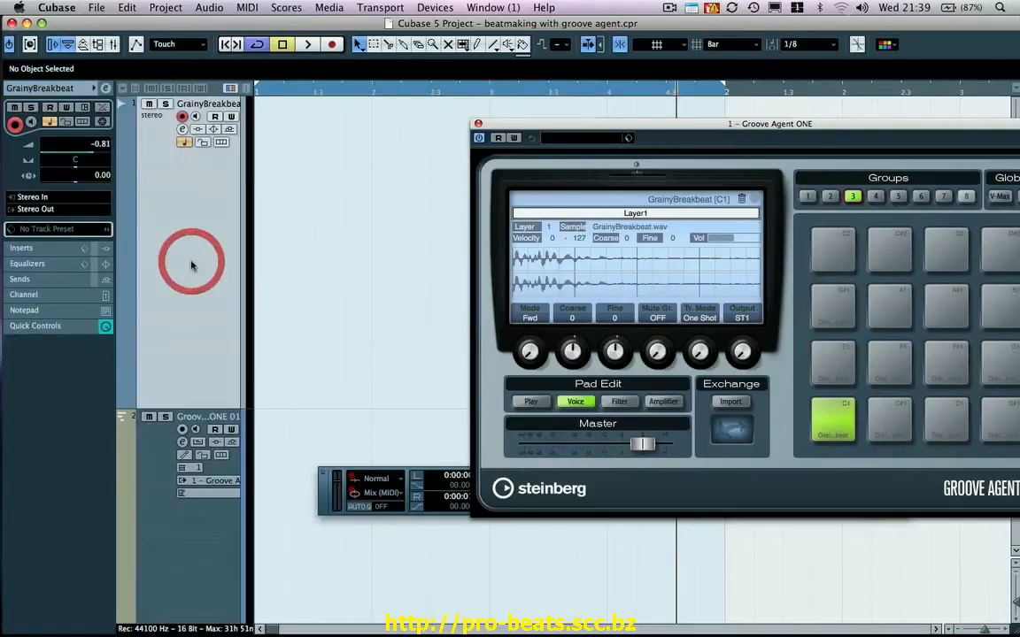
{"action": "key", "text": "Delete"}
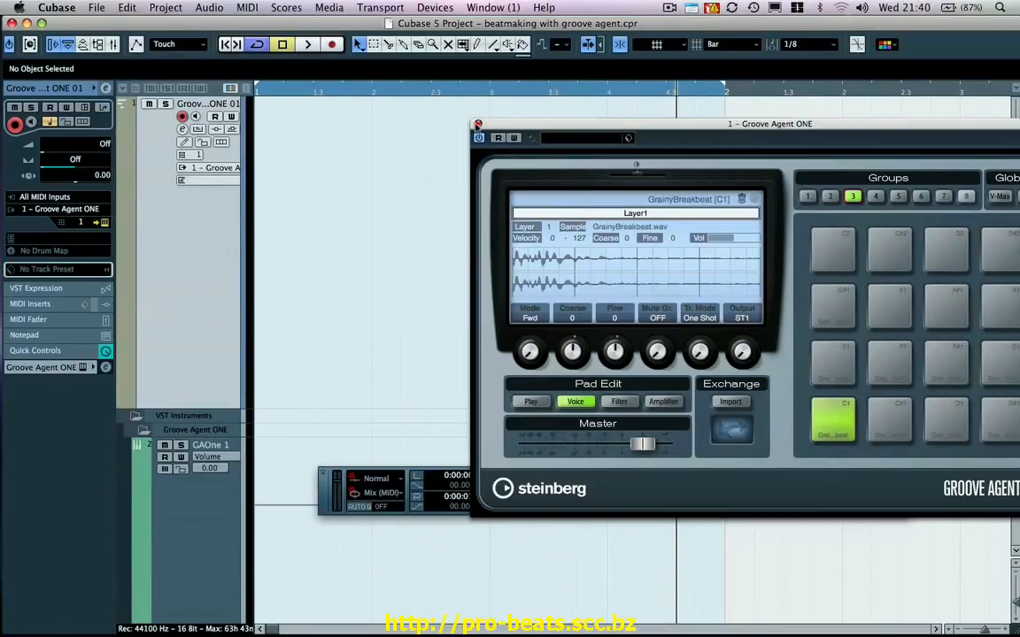
{"action": "left_click", "coordinate": [477, 125]}
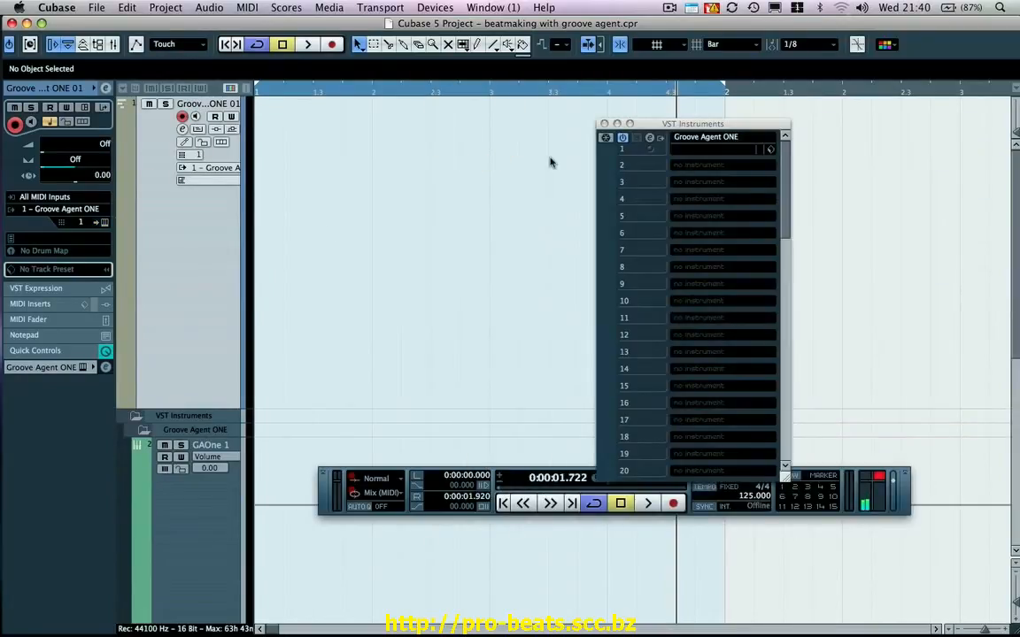
Load Beat Designer in the first MIDI insert slot of the Groove Agent ONE track and arrange its window clear of the VST Instruments rack.
{"action": "key", "text": "g"}
{"action": "key", "text": "g"}
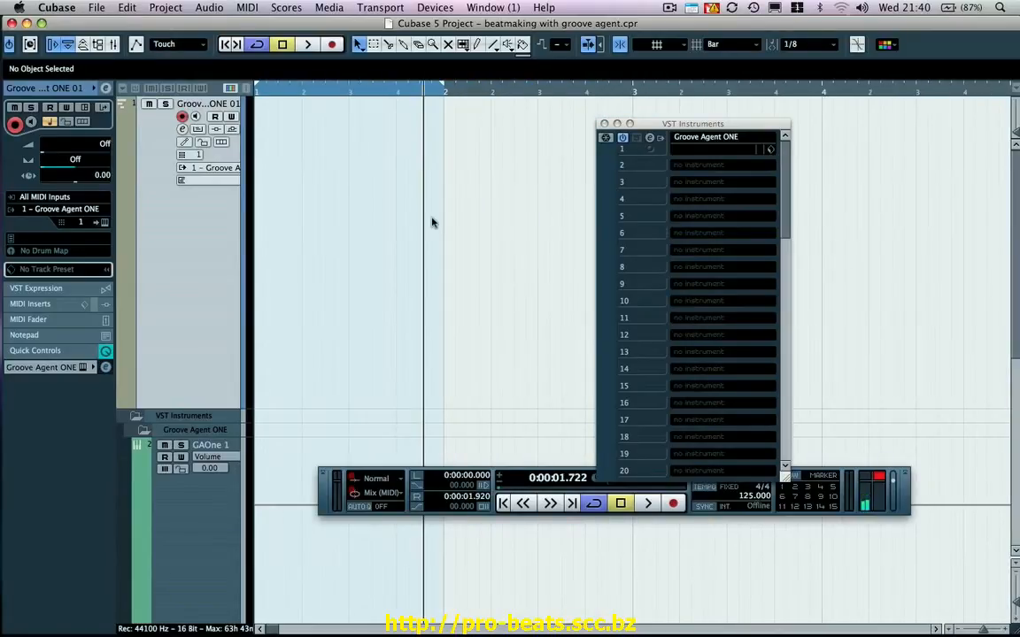
{"action": "left_click", "coordinate": [62, 304]}
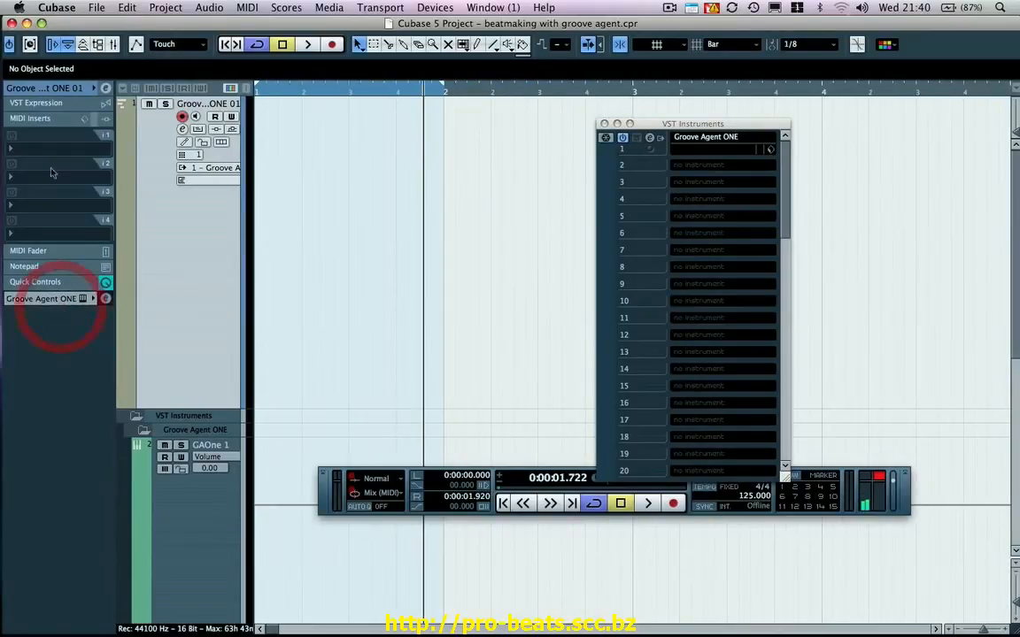
{"action": "left_click", "coordinate": [42, 152]}
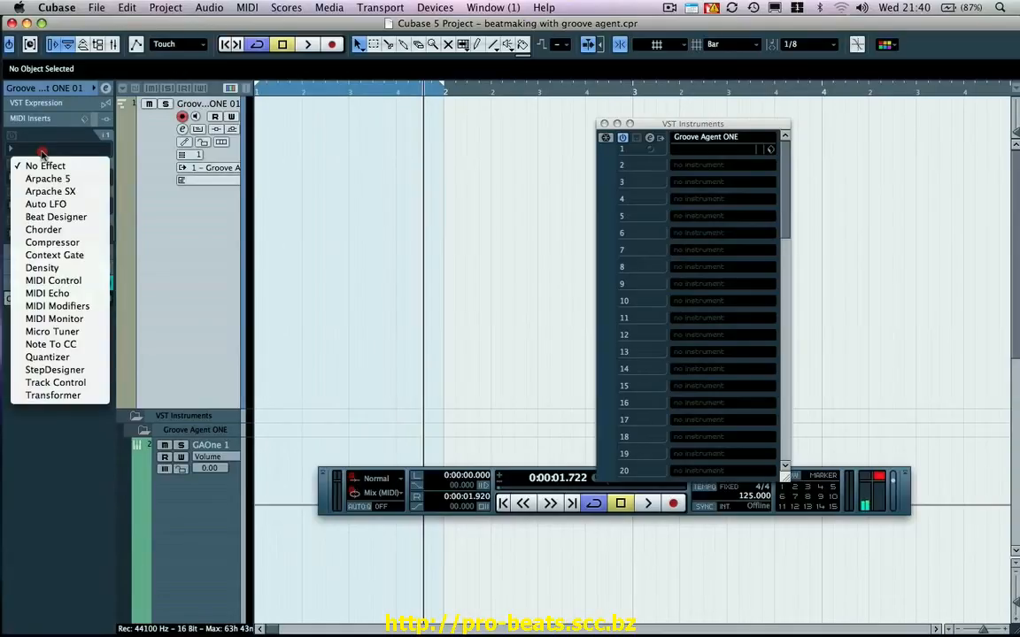
{"action": "left_click", "coordinate": [56, 217]}
{"action": "left_click_drag", "start_coordinate": [354, 138], "coordinate": [302, 131]}
{"action": "left_click_drag", "start_coordinate": [695, 126], "coordinate": [808, 100]}
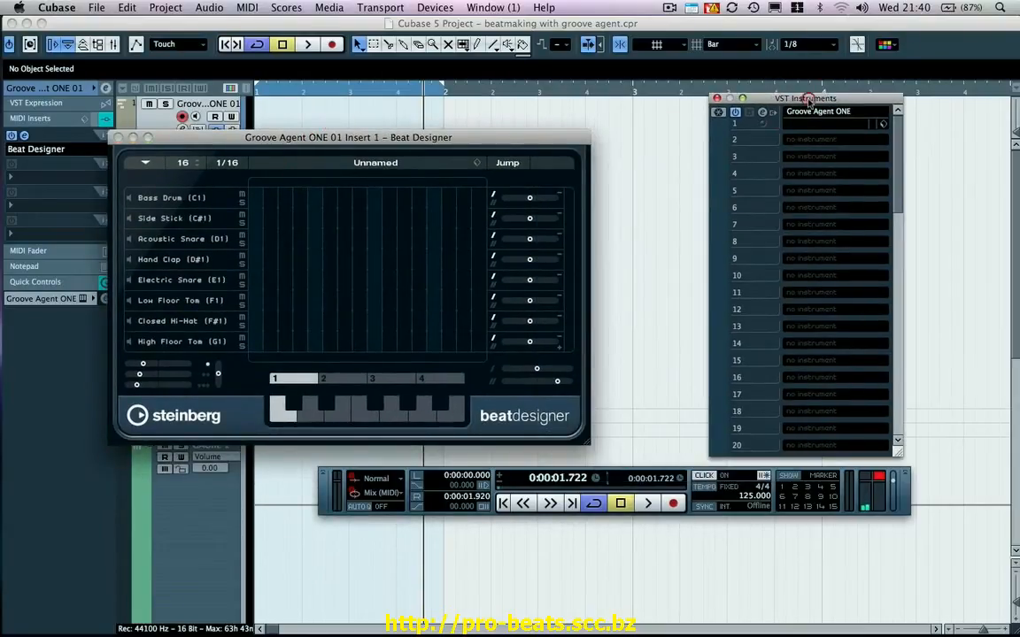
{"action": "left_click_drag", "start_coordinate": [514, 139], "coordinate": [426, 87]}
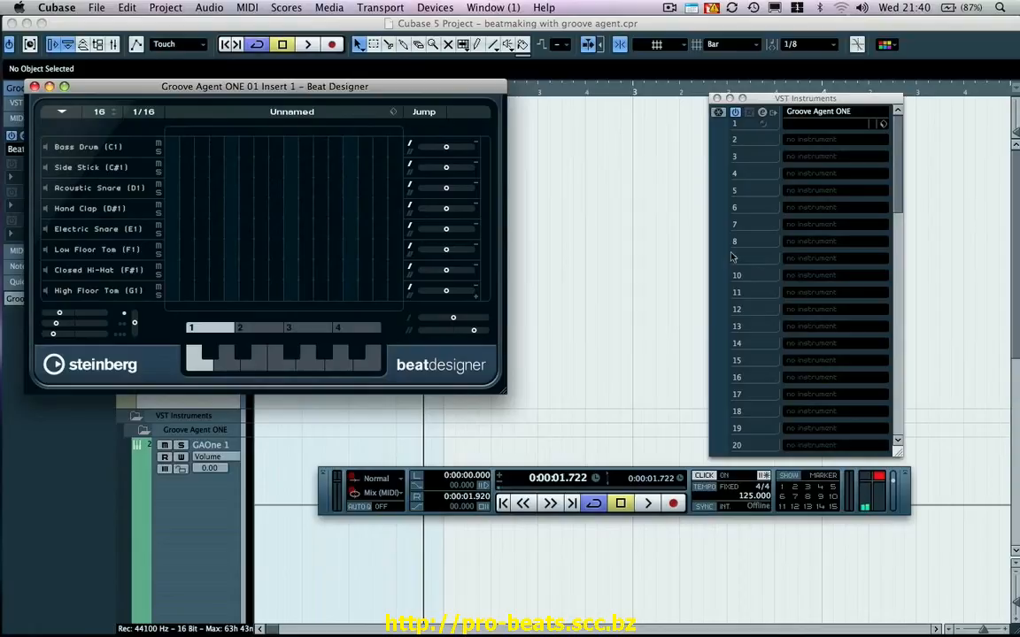
{"action": "left_click_drag", "start_coordinate": [341, 87], "coordinate": [367, 78]}
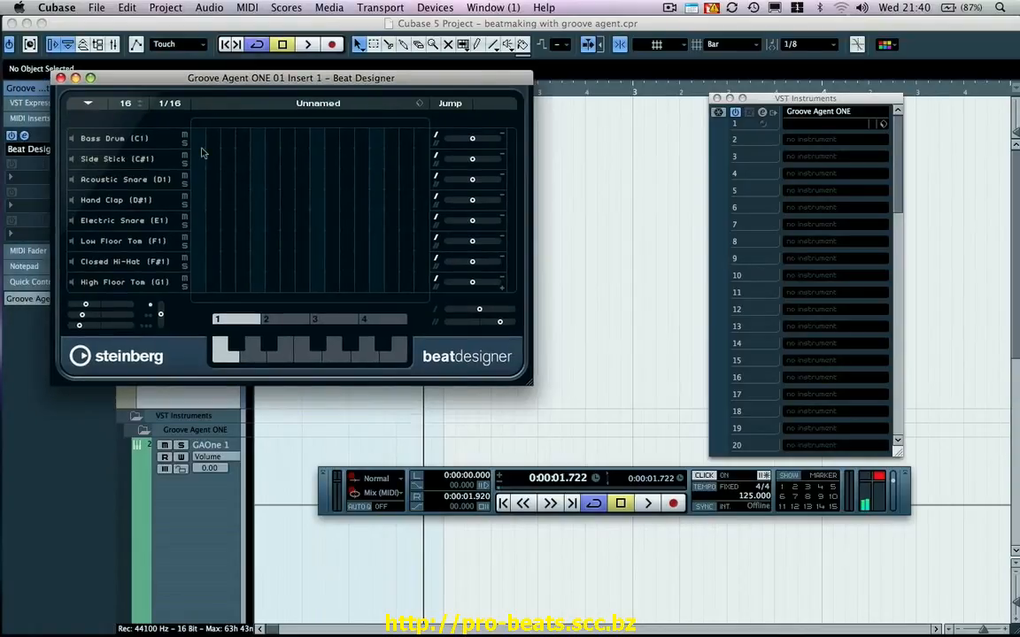
Audition several Beat Designer lanes, place Bass Drum (C1) hits on steps 1, 5, 9 and 13, and play the pattern without the metronome click.
{"action": "left_click", "coordinate": [73, 140]}
{"action": "left_click", "coordinate": [72, 200]}
{"action": "left_click", "coordinate": [73, 221]}
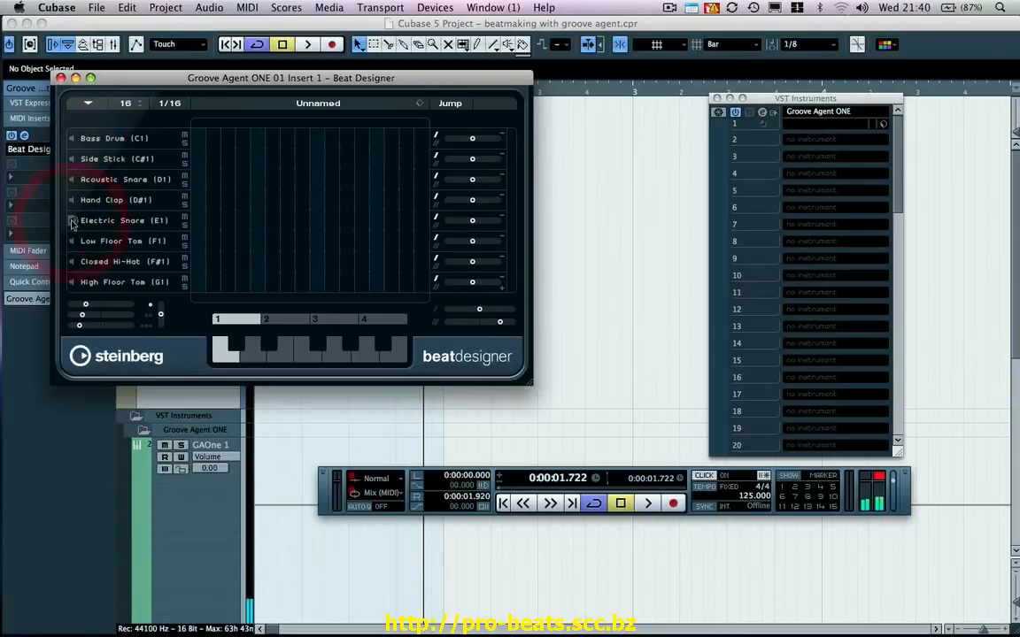
{"action": "left_click", "coordinate": [196, 138]}
{"action": "left_click", "coordinate": [257, 138]}
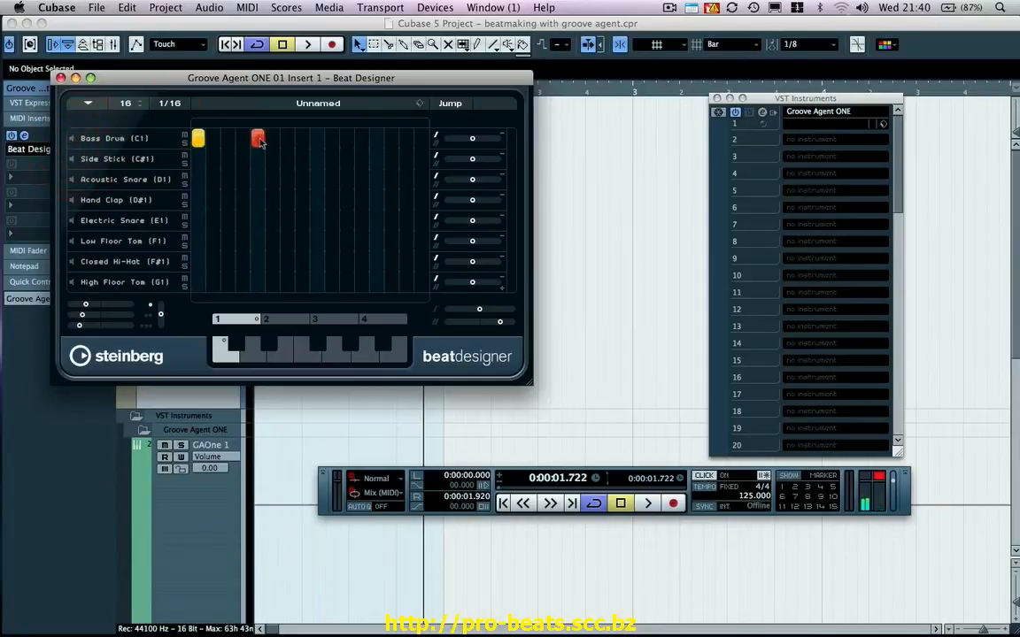
{"action": "left_click", "coordinate": [316, 138]}
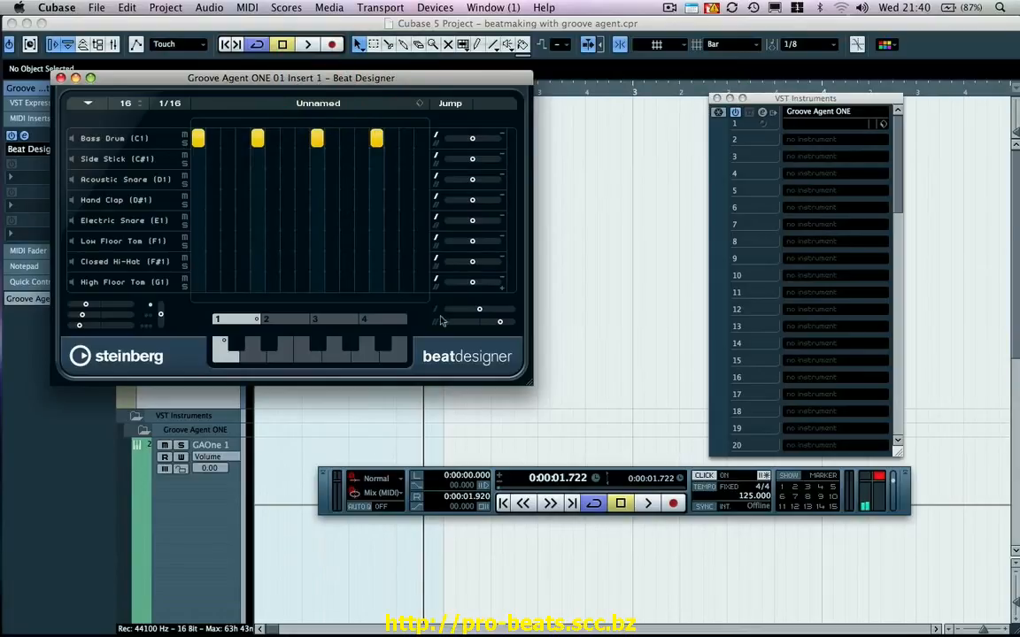
{"action": "key", "text": "space"}
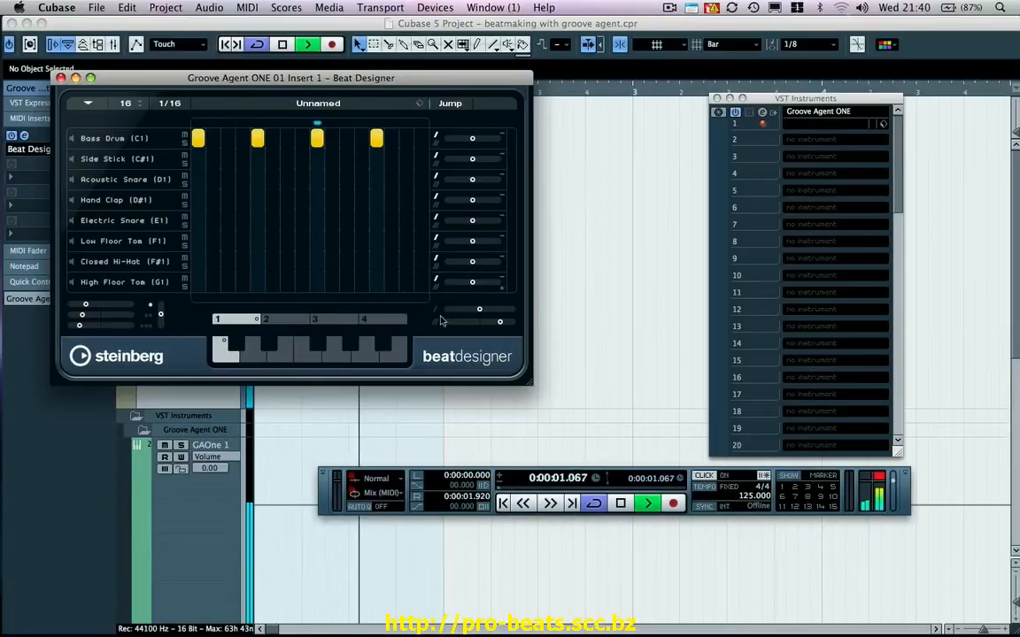
{"action": "left_click", "coordinate": [703, 475]}
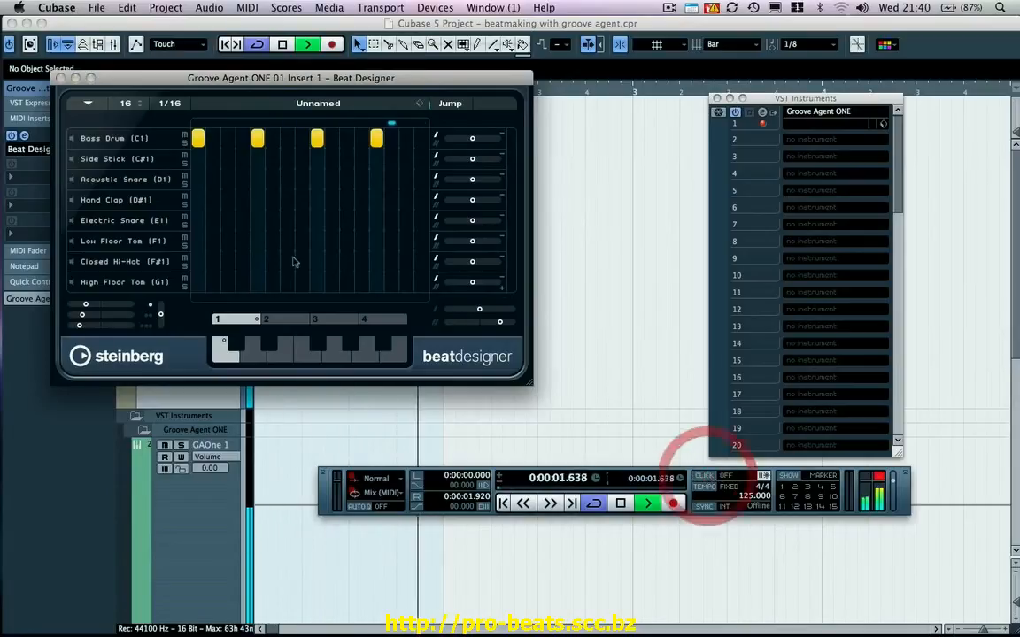
Audition the Hand Clap and Electric Snare lanes, and place Electric Snare (E1) hits on step 3 and, at lower velocity, step 12.
{"action": "left_click", "coordinate": [75, 199]}
{"action": "key", "text": "space"}
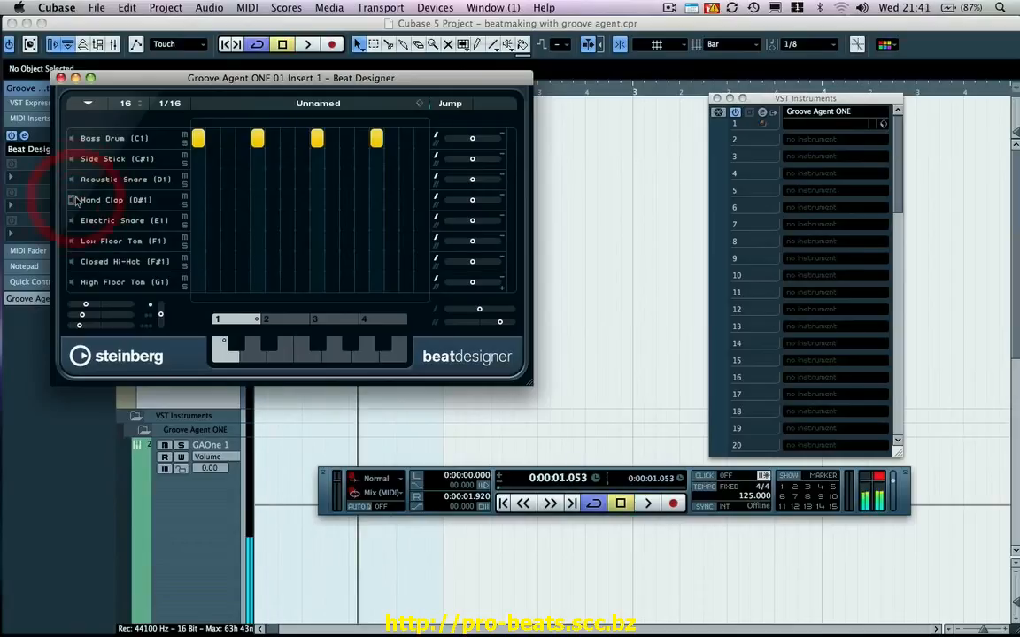
{"action": "left_click", "coordinate": [74, 223]}
{"action": "key", "text": "space"}
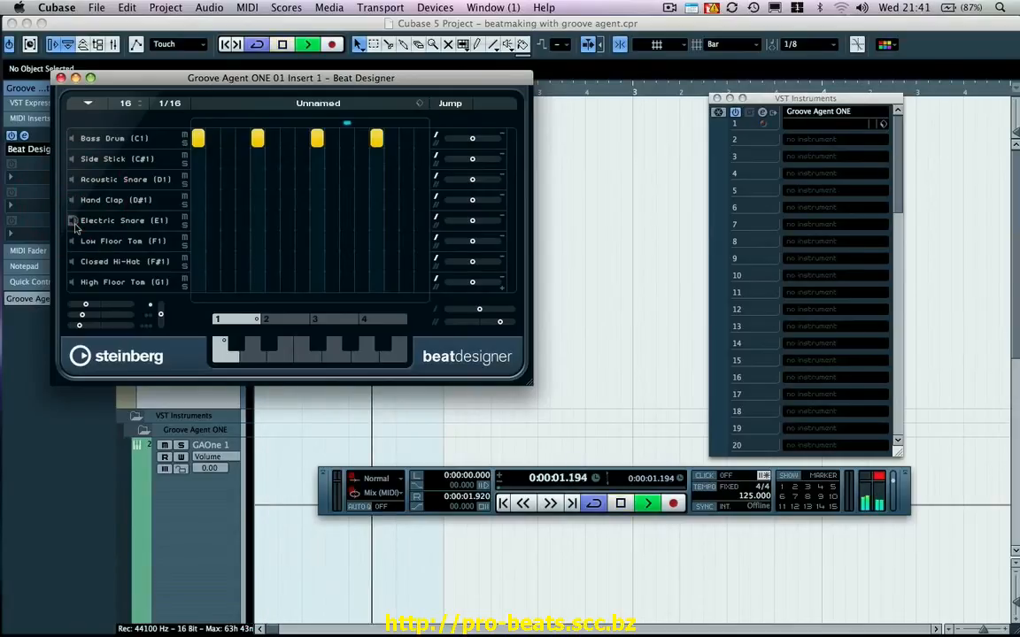
{"action": "left_click", "coordinate": [228, 221]}
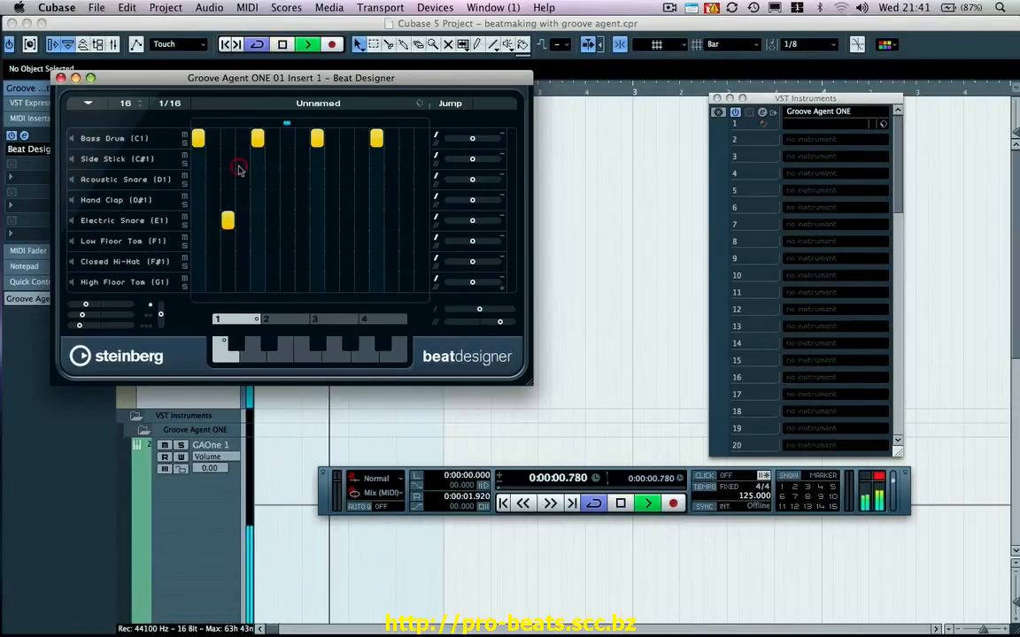
{"action": "left_click", "coordinate": [362, 221]}
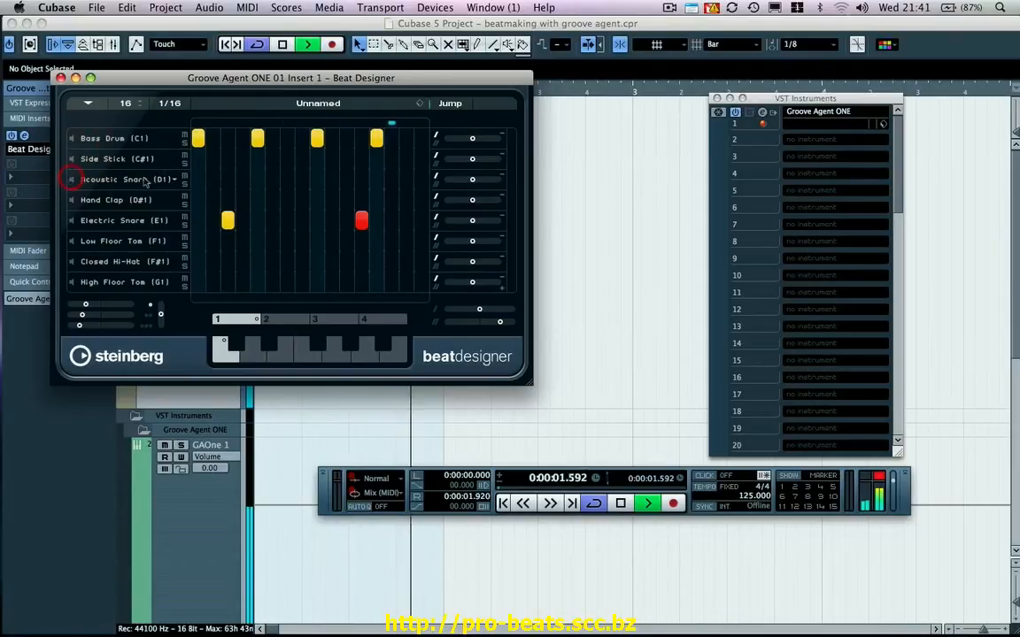
Place Acoustic Snare (D1) hits on steps 5 and 13 and a softer one on step 12 during playback.
{"action": "left_click", "coordinate": [257, 179]}
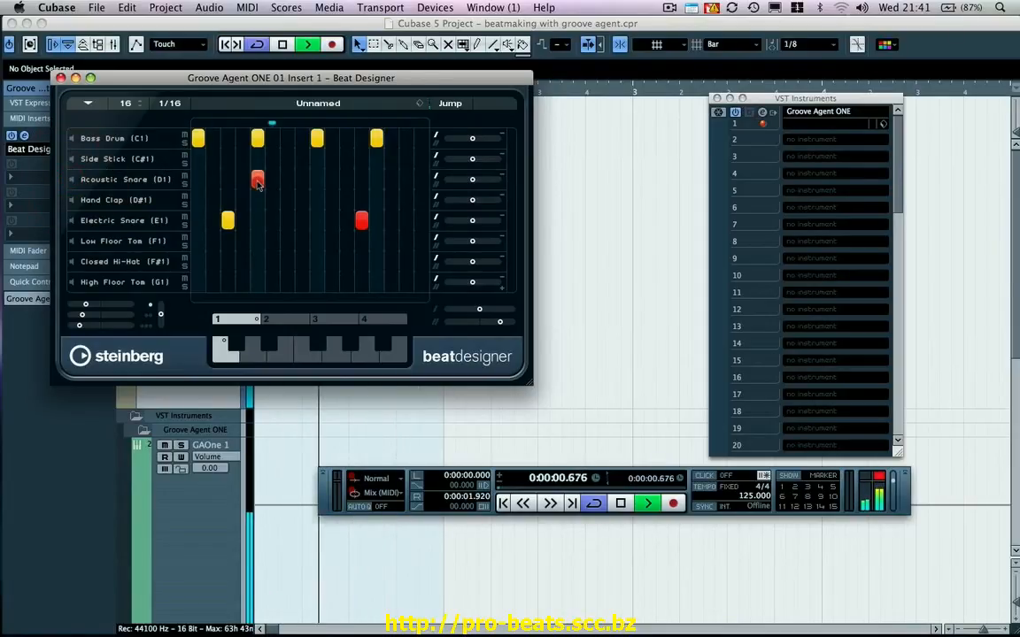
{"action": "left_click", "coordinate": [376, 180]}
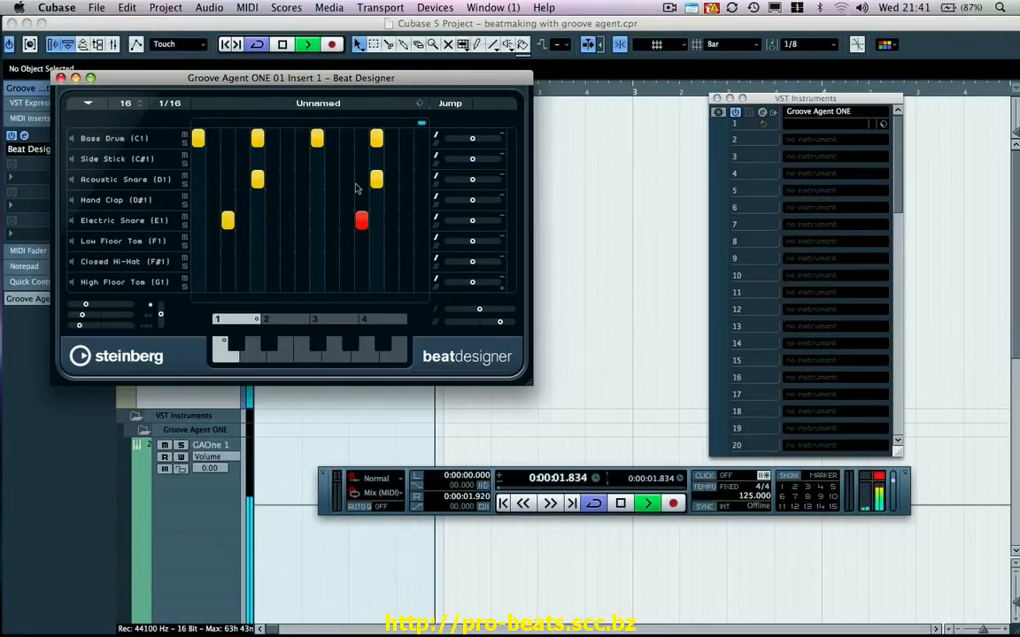
{"action": "left_click", "coordinate": [361, 180]}
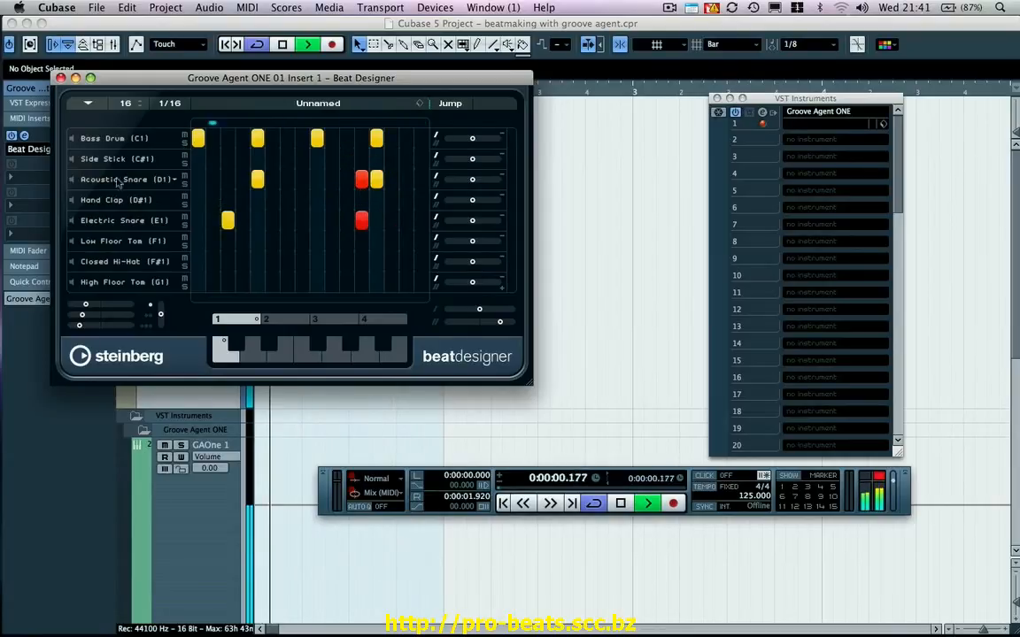
Place Side Stick (C#1) hits on steps 3, 7, 11 and 15, lower the velocity of step 7, and add a soft hit on step 2.
{"action": "key", "text": "space"}
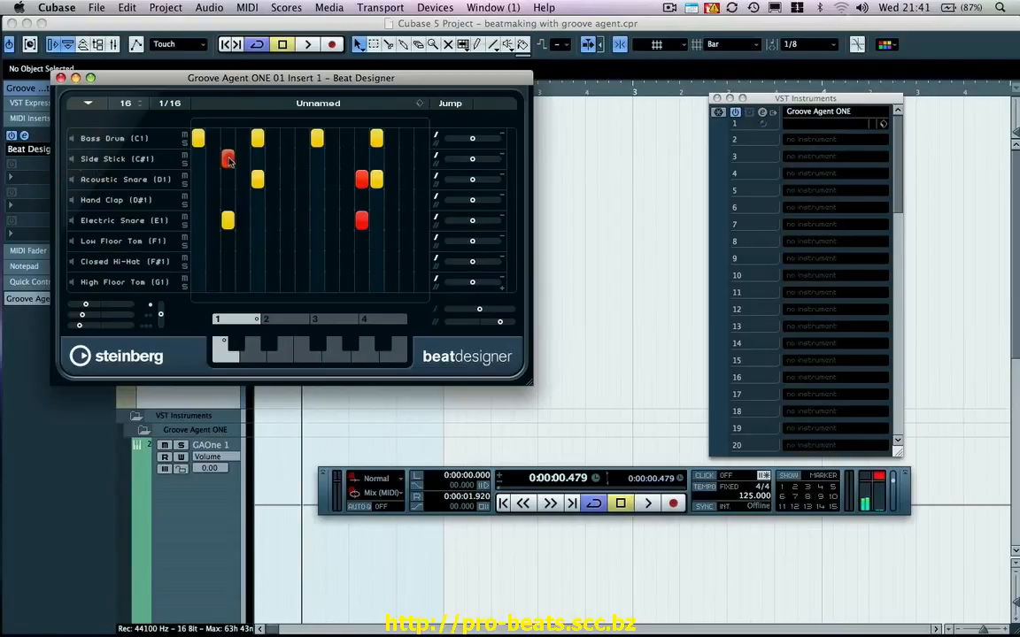
{"action": "left_click", "coordinate": [287, 158]}
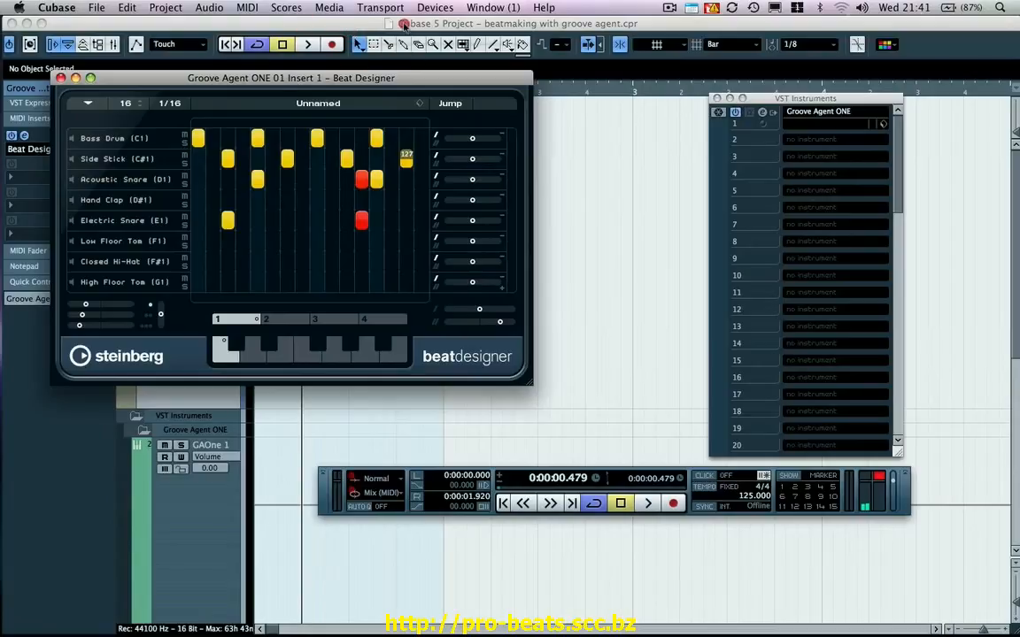
{"action": "key", "text": "space"}
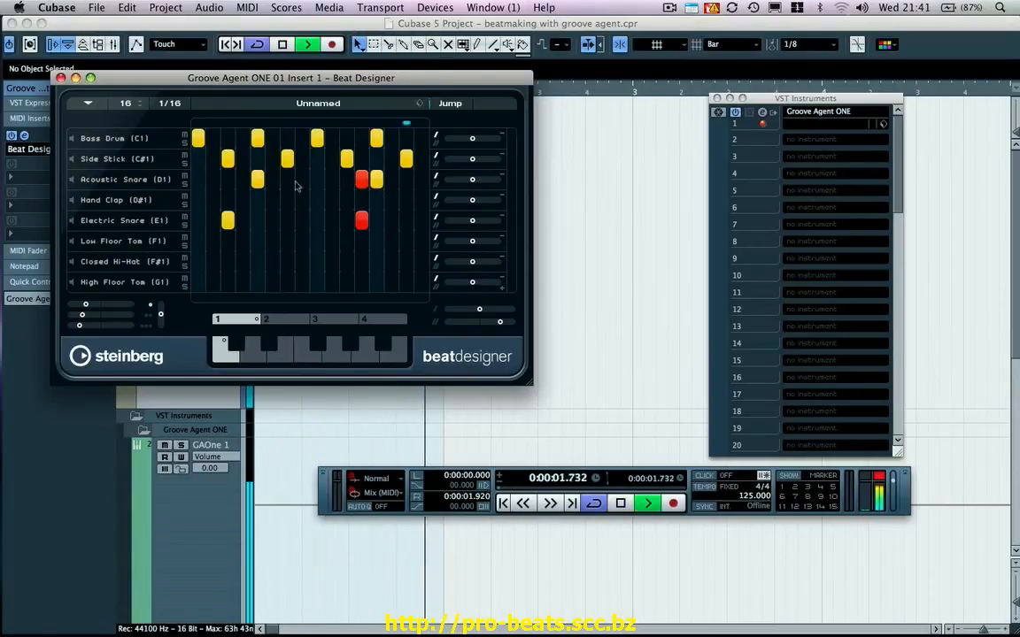
{"action": "left_click_drag", "start_coordinate": [288, 162], "coordinate": [289, 211]}
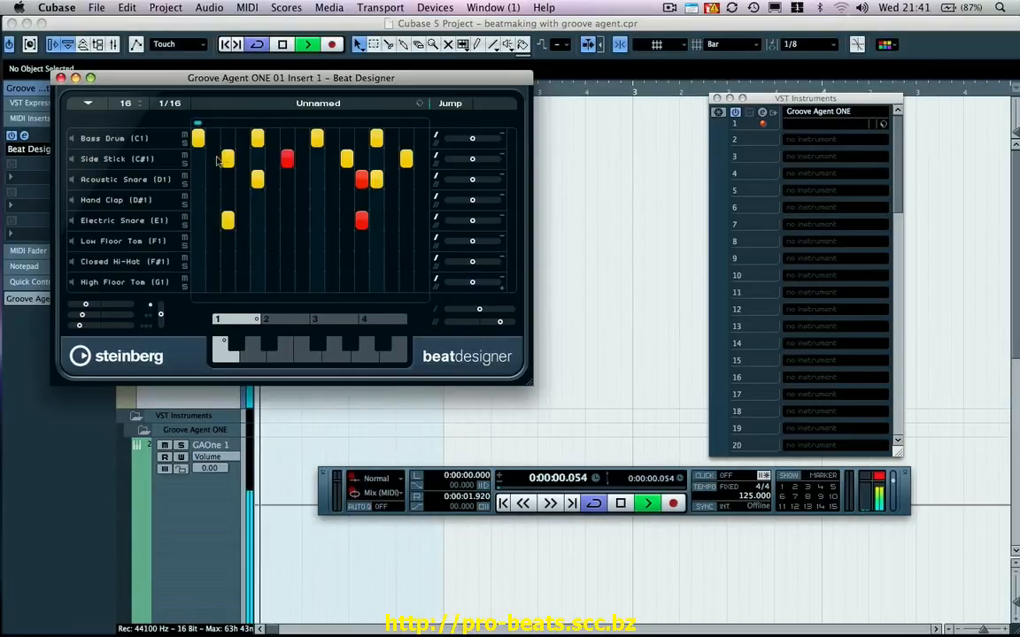
{"action": "left_click_drag", "start_coordinate": [212, 159], "coordinate": [213, 183]}
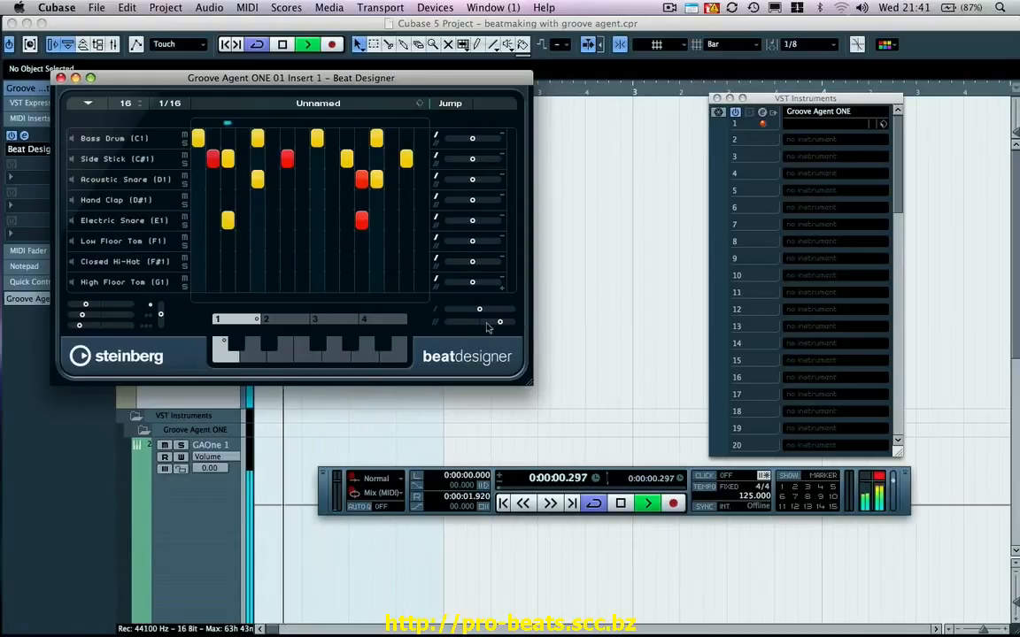
Raise Beat Designer's first swing setting to match the second, and further reduce the velocity of the Side Stick hit on step 2.
{"action": "mouse_move", "coordinate": [482, 311]}
{"action": "left_click_drag", "start_coordinate": [482, 311], "coordinate": [499, 314]}
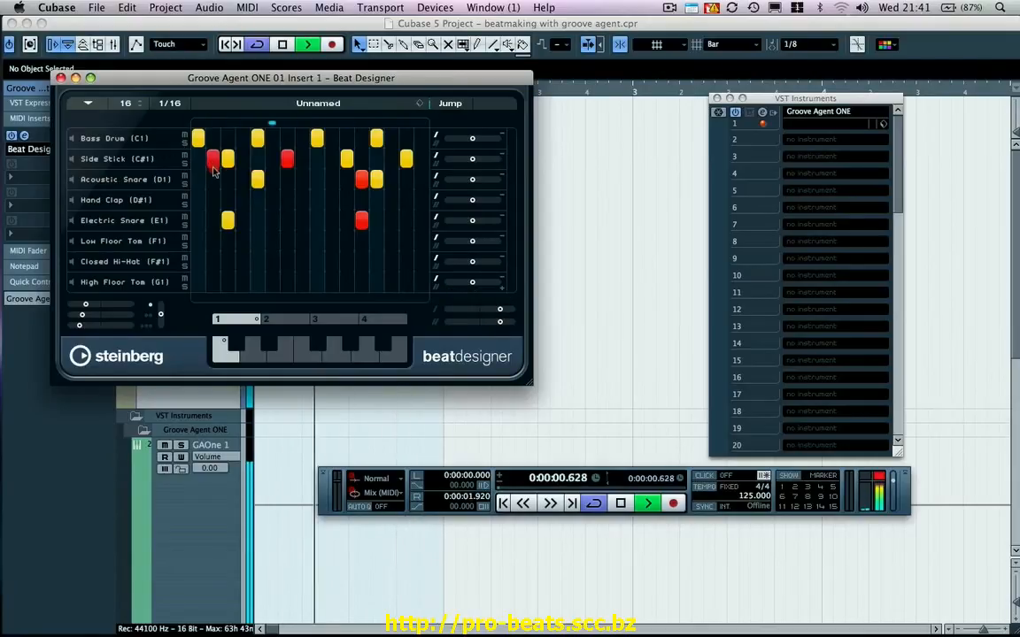
{"action": "left_click_drag", "start_coordinate": [213, 163], "coordinate": [214, 181]}
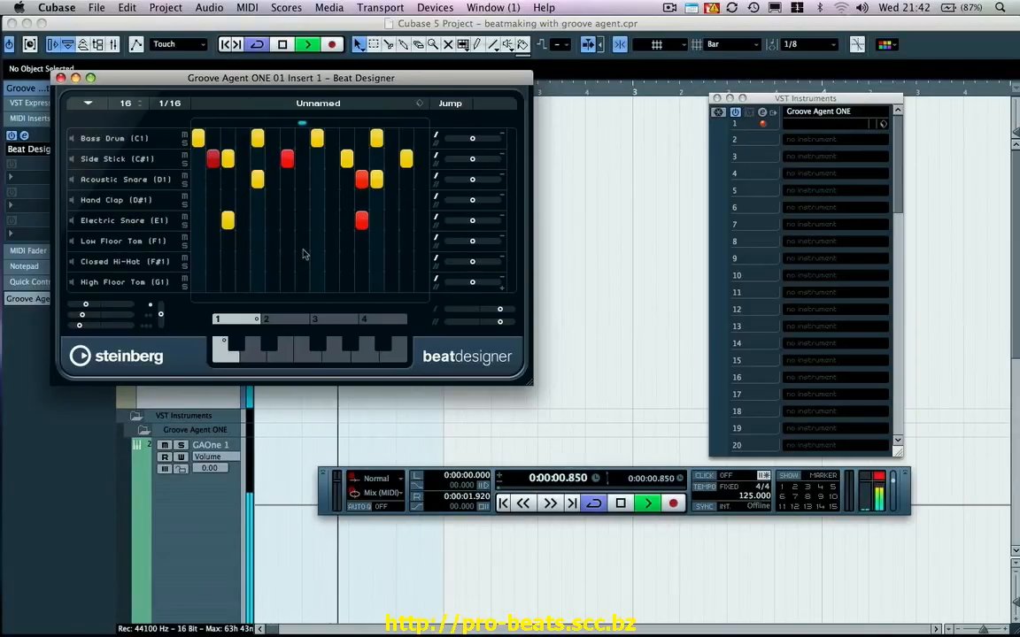
{"action": "key", "text": "space"}
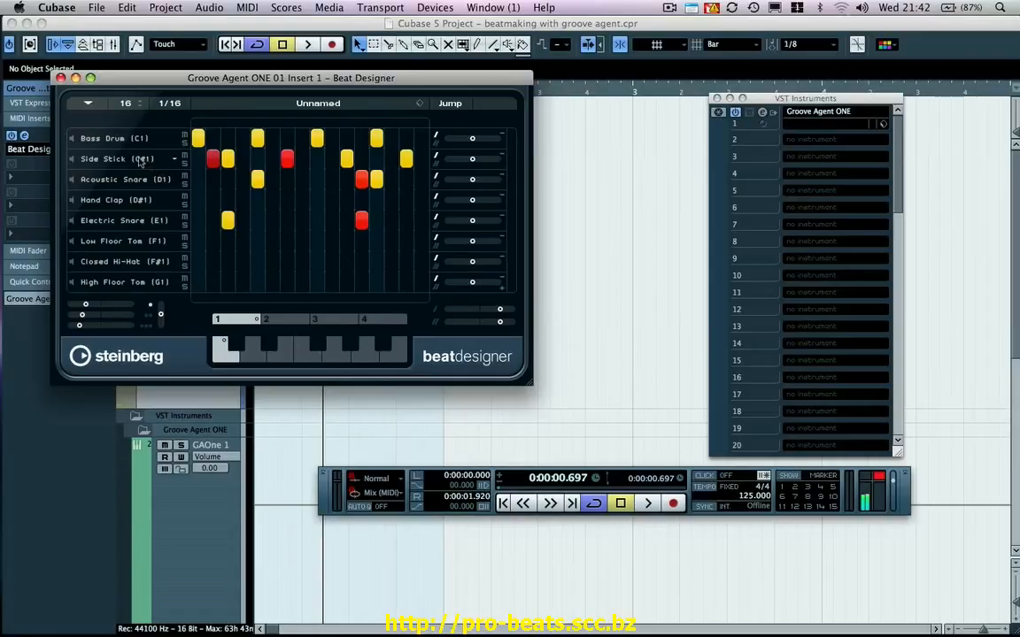
Slide the Side Stick lane slightly and the Acoustic Snare lane to 0.43, check the pattern in playback, and close Beat Designer.
{"action": "left_click", "coordinate": [74, 160]}
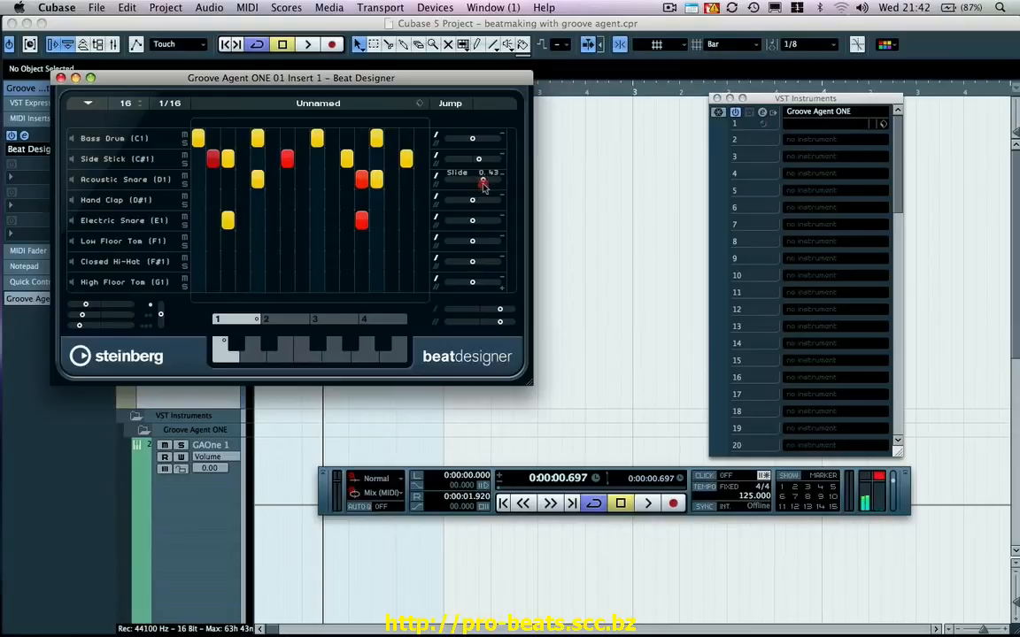
{"action": "key", "text": "space"}
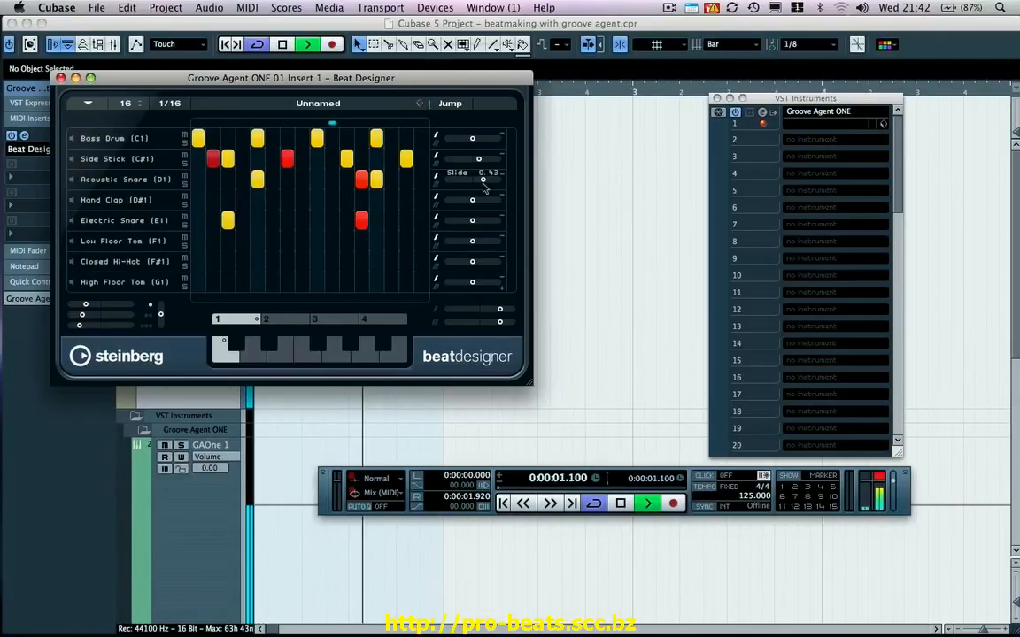
{"action": "key", "text": "space"}
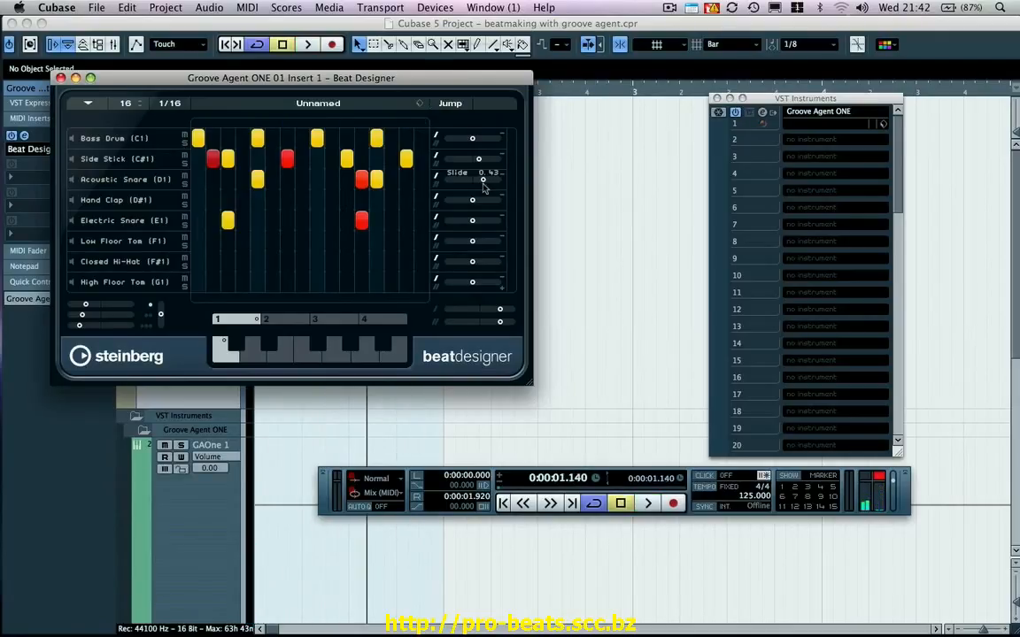
{"action": "left_click", "coordinate": [60, 78]}
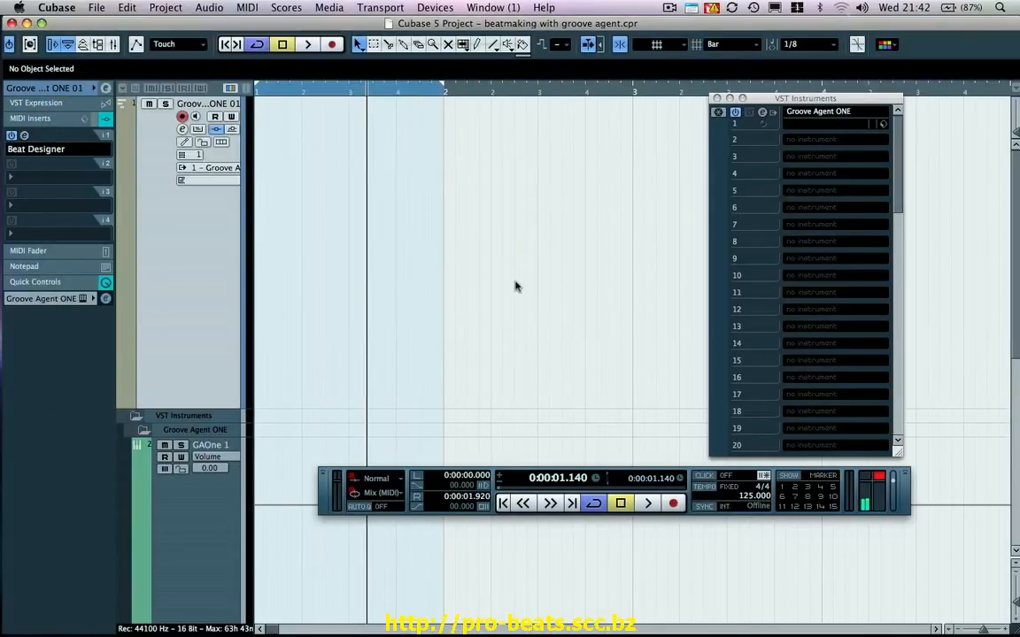
Look over Groove Agent ONE's available outputs, then open the Mixer and play the beat through the single GAOne 1 channel.
{"action": "left_click", "coordinate": [774, 114]}
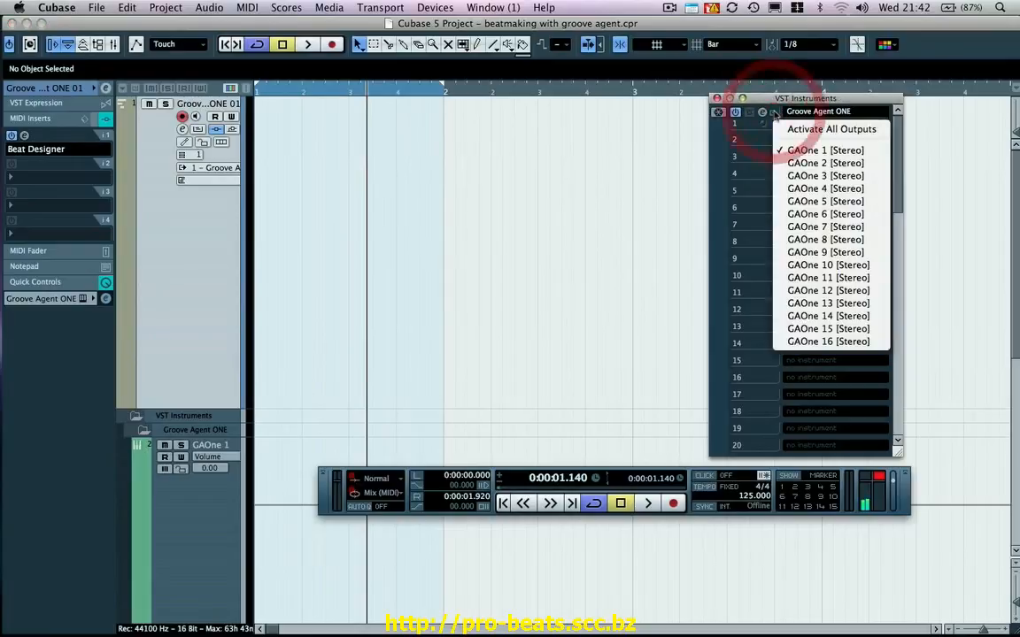
{"action": "left_click", "coordinate": [498, 212]}
{"action": "left_click", "coordinate": [114, 44]}
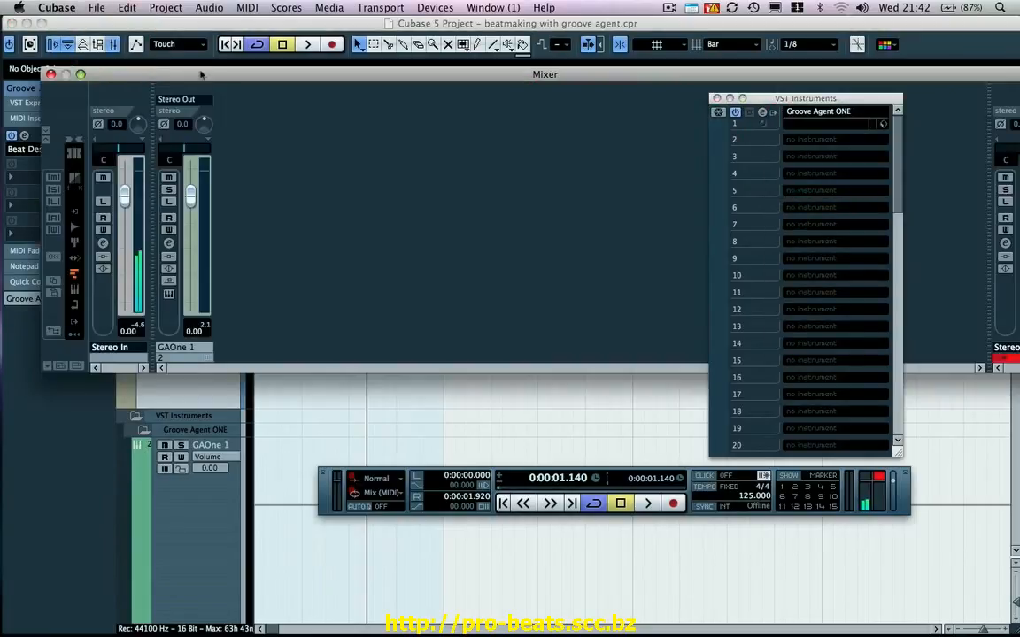
{"action": "left_click_drag", "start_coordinate": [202, 74], "coordinate": [227, 220]}
{"action": "key", "text": "space"}
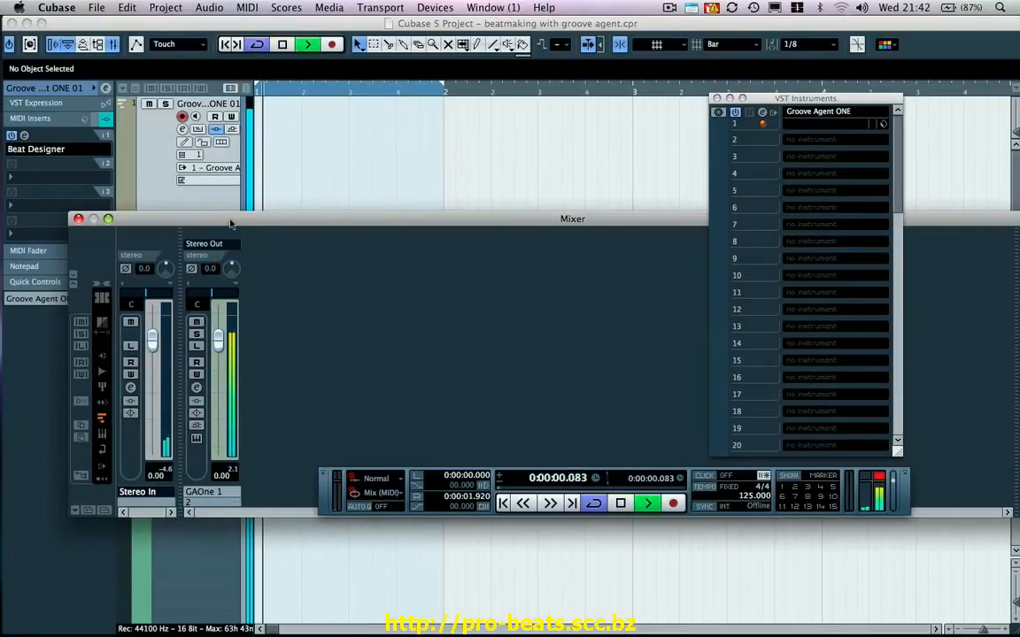
{"action": "key", "text": "space"}
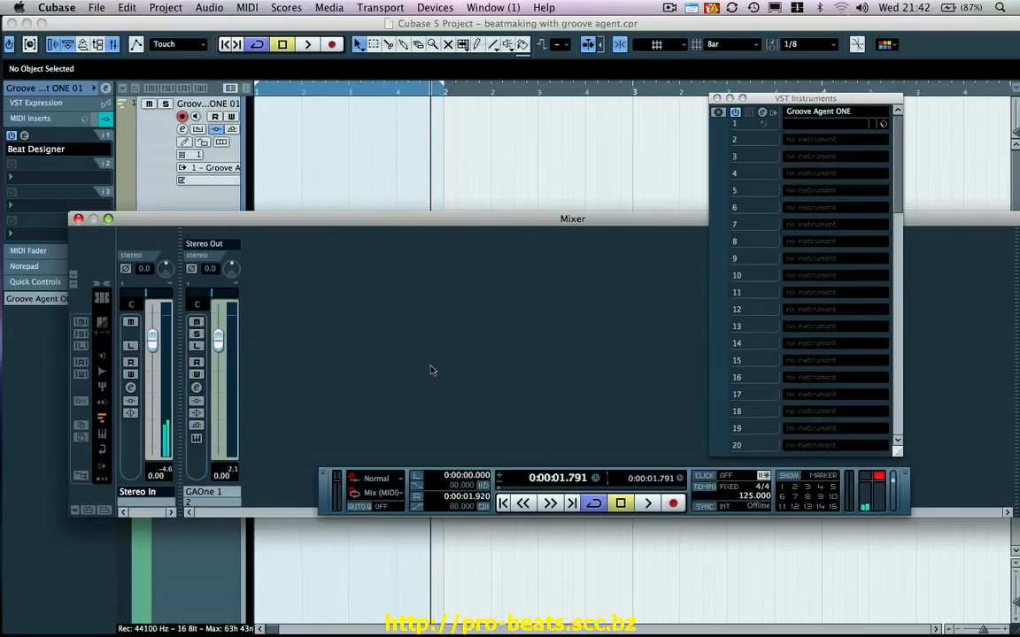
Activate Groove Agent ONE's stereo outputs GAOne 2 to GAOne 6, and move the transport clear of the mixer channels.
{"action": "left_click", "coordinate": [766, 122]}
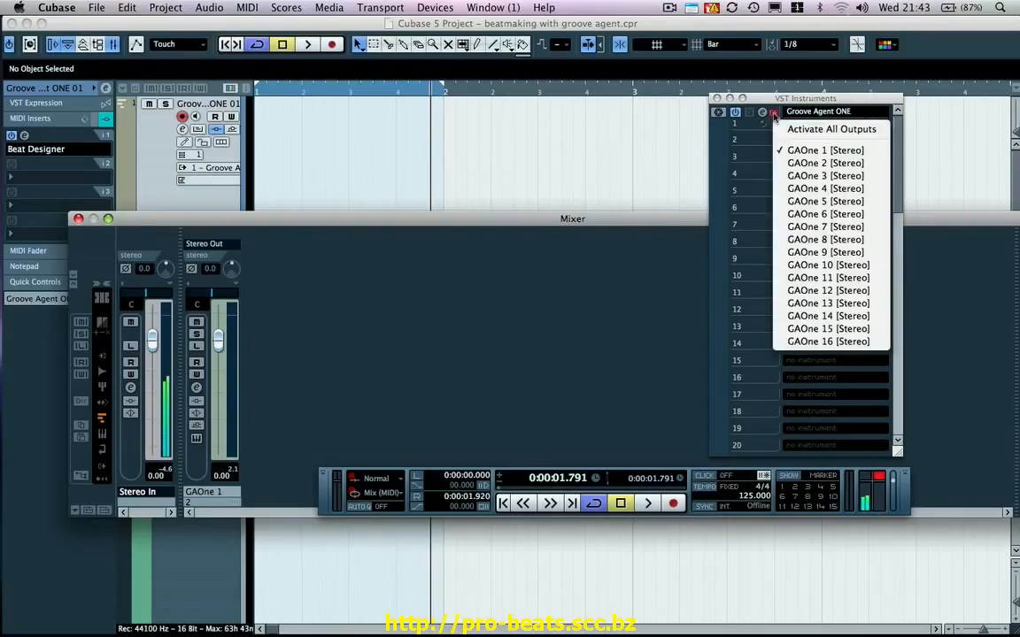
{"action": "left_click", "coordinate": [805, 163]}
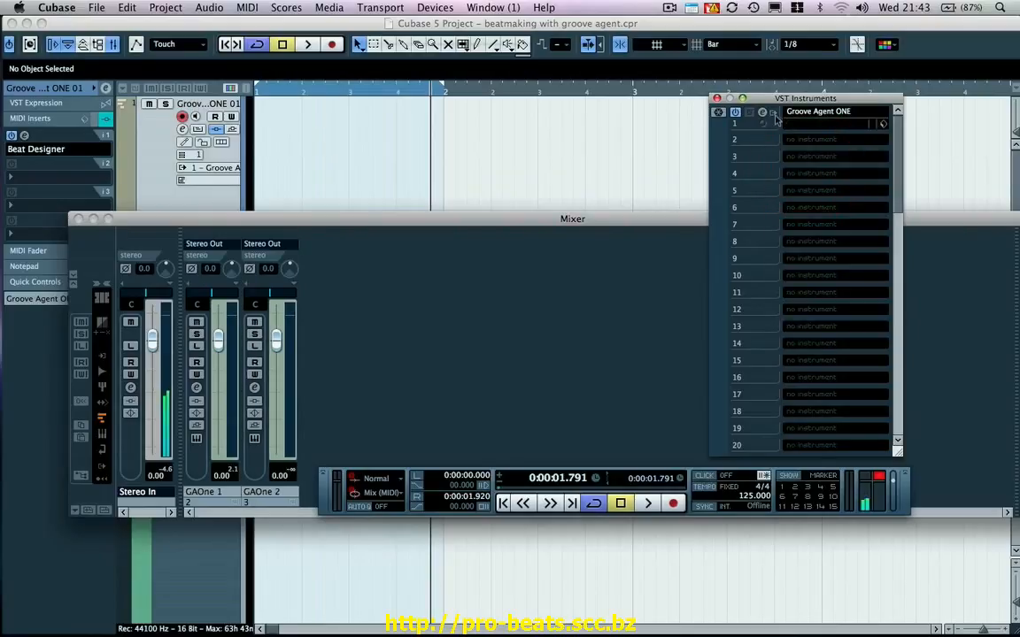
{"action": "left_click", "coordinate": [768, 112]}
{"action": "left_click", "coordinate": [800, 176]}
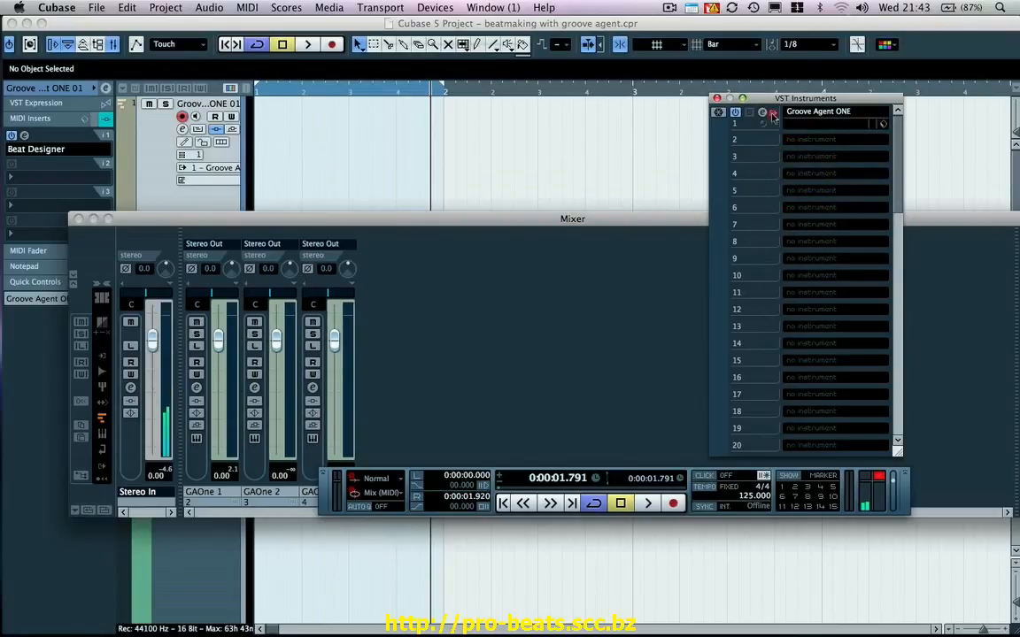
{"action": "left_click", "coordinate": [770, 113]}
{"action": "left_click", "coordinate": [800, 188]}
{"action": "left_click", "coordinate": [771, 114]}
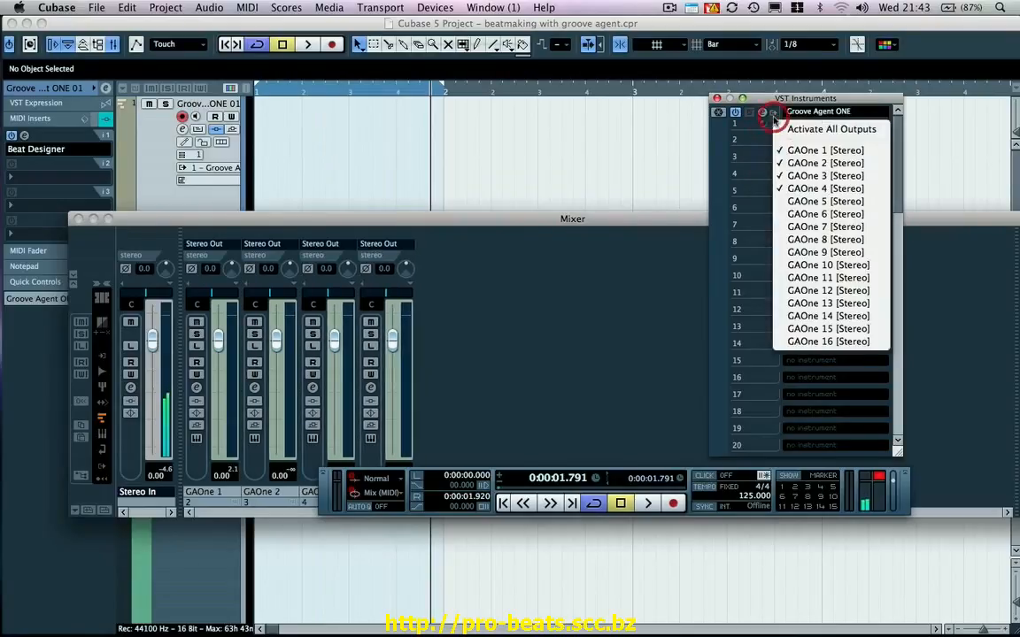
{"action": "left_click", "coordinate": [779, 188]}
{"action": "left_click", "coordinate": [772, 114]}
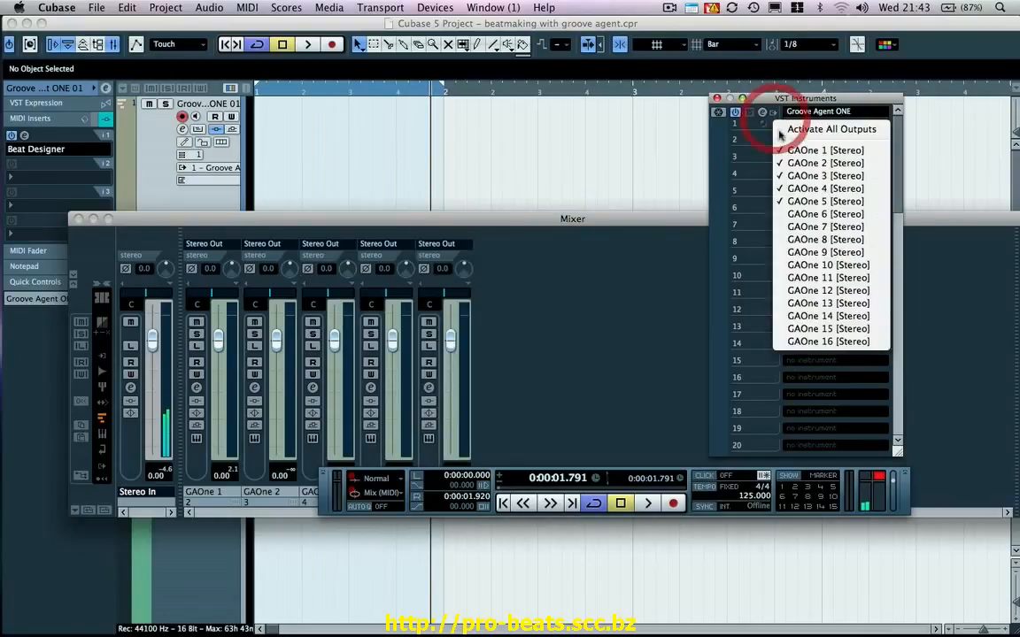
{"action": "left_click", "coordinate": [796, 210]}
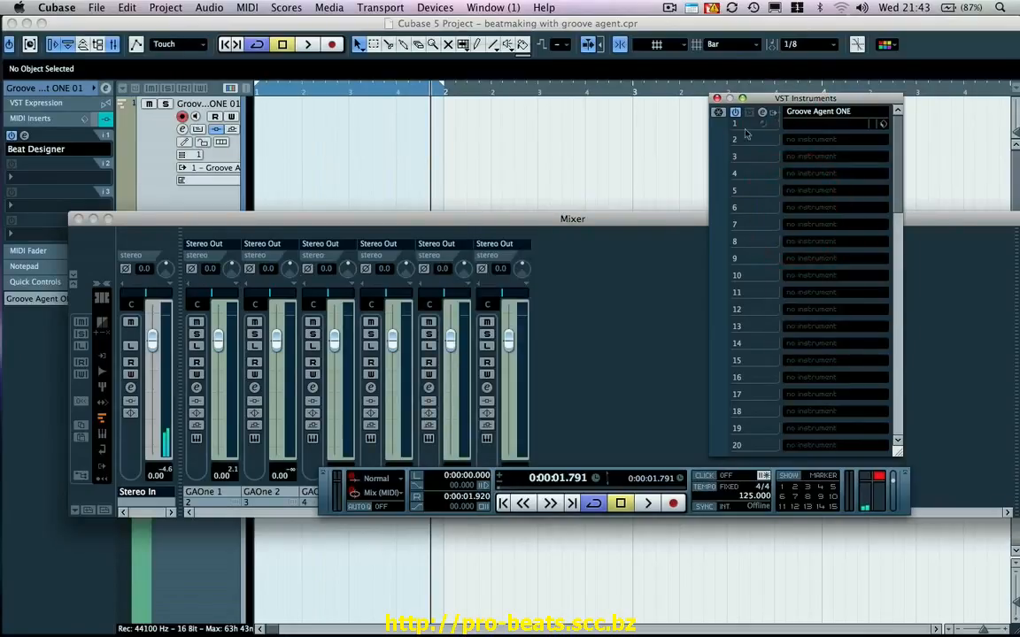
{"action": "left_click_drag", "start_coordinate": [330, 507], "coordinate": [448, 545]}
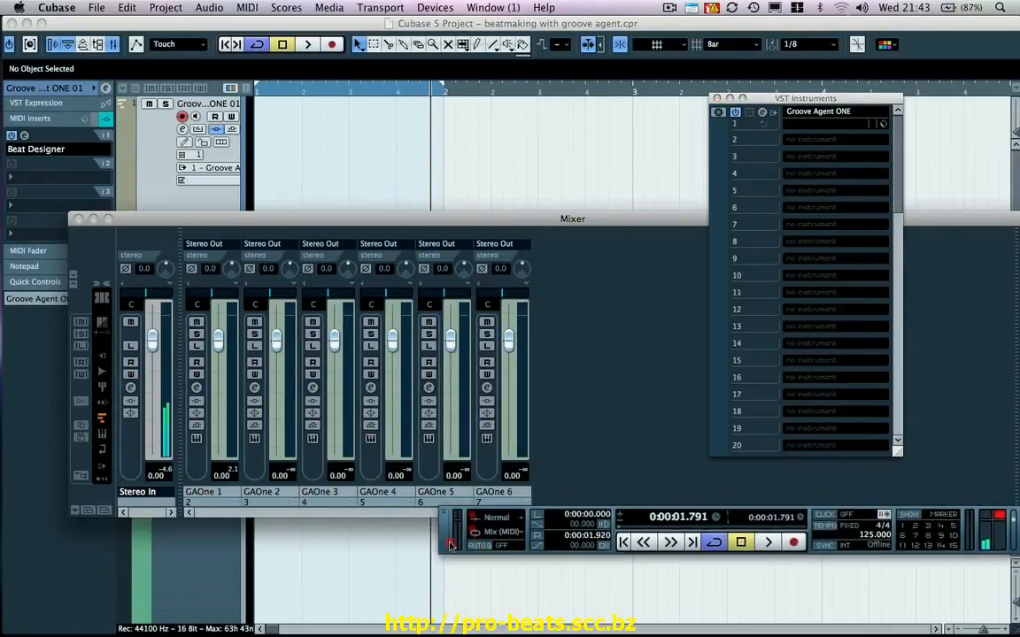
Open Groove Agent ONE from the GAOne 1 mixer channel, place it beside the Mixer, and select the C1 pad.
{"action": "left_click", "coordinate": [196, 439]}
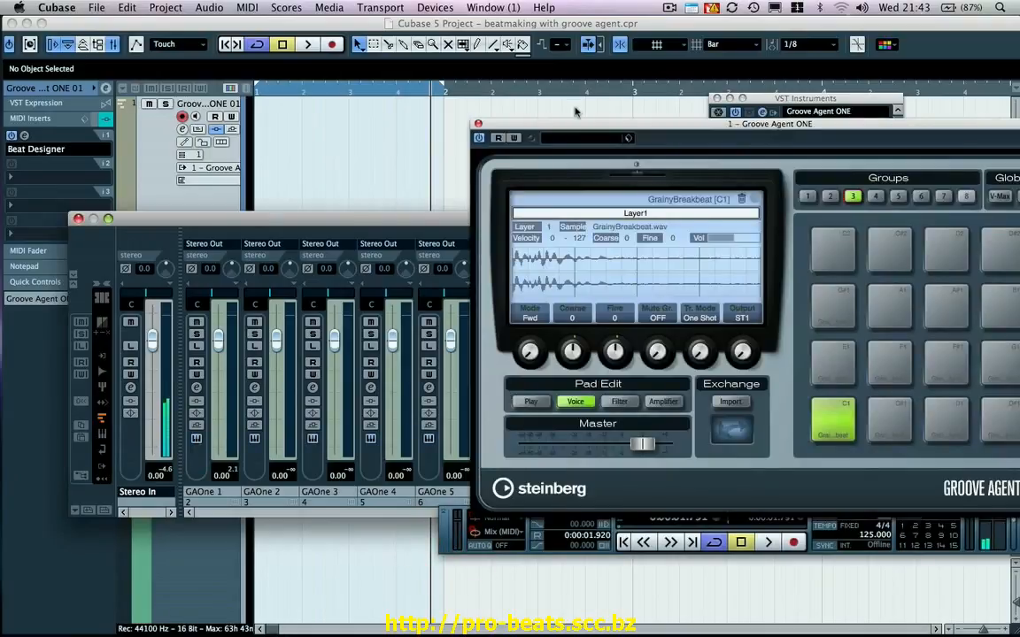
{"action": "left_click_drag", "start_coordinate": [573, 126], "coordinate": [507, 107]}
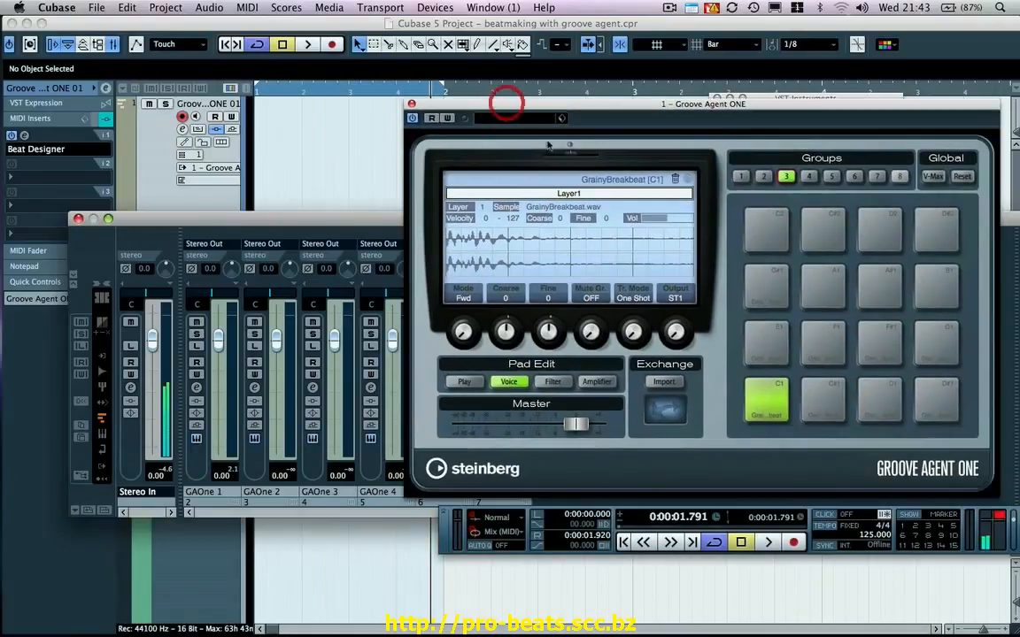
{"action": "left_click", "coordinate": [767, 406]}
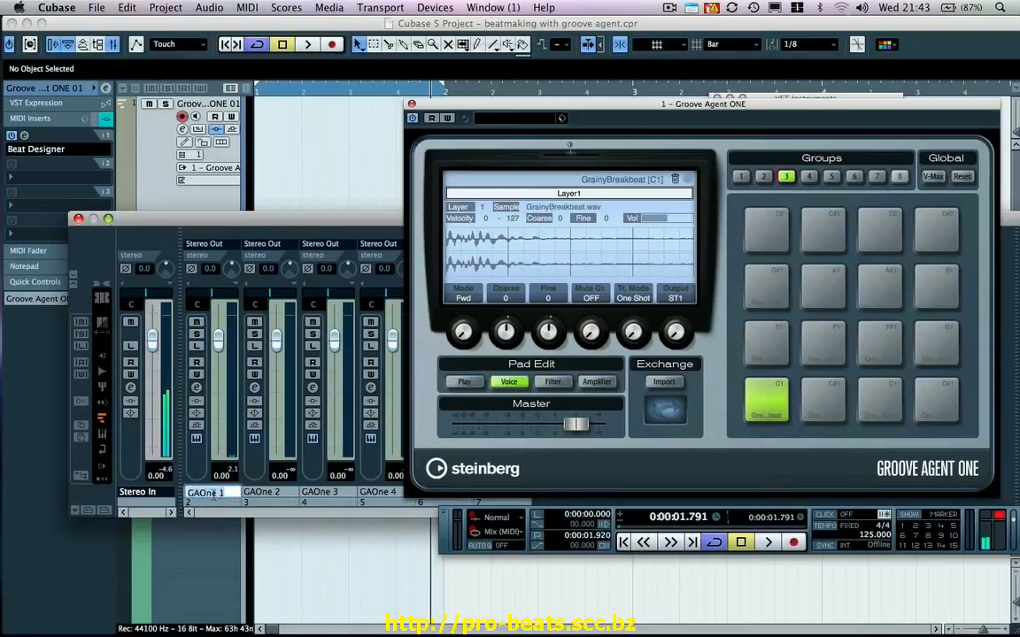
Rename the first four Groove Agent ONE mixer channels Kick, Kick 2, Snare and Hat.
{"action": "left_click", "coordinate": [285, 491]}
{"action": "left_click", "coordinate": [285, 491]}
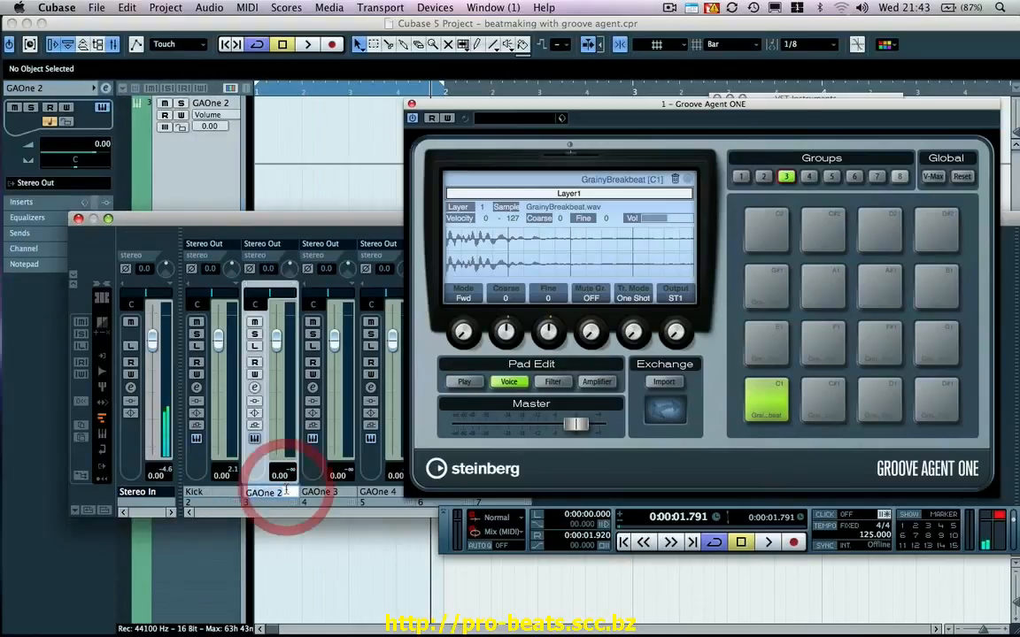
{"action": "type", "text": "Kick 2"}
{"action": "key", "text": "Return"}
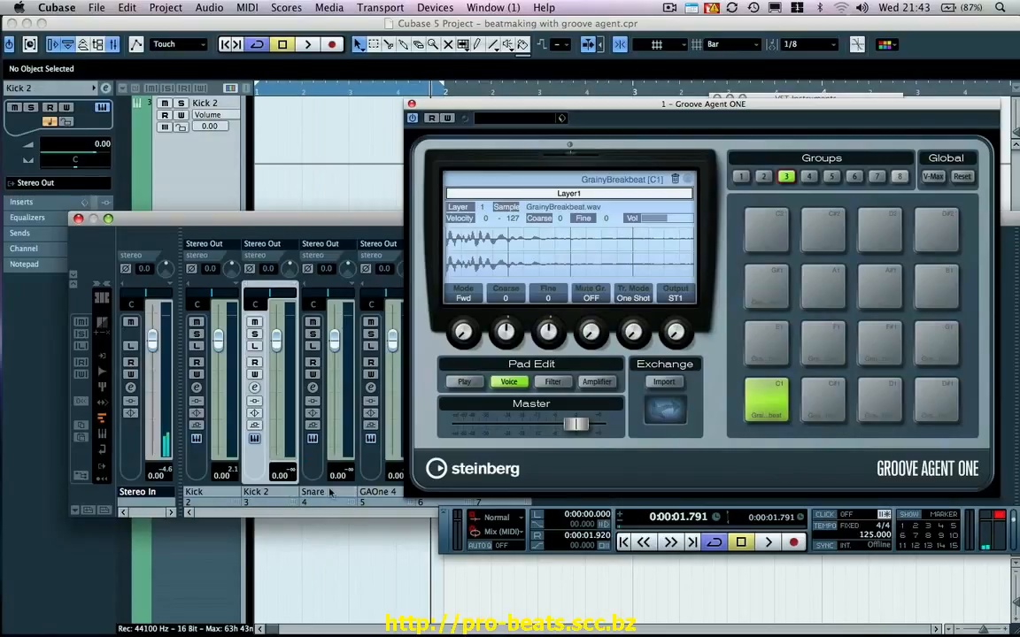
{"action": "double_click", "coordinate": [369, 493]}
{"action": "type", "text": "Hat"}
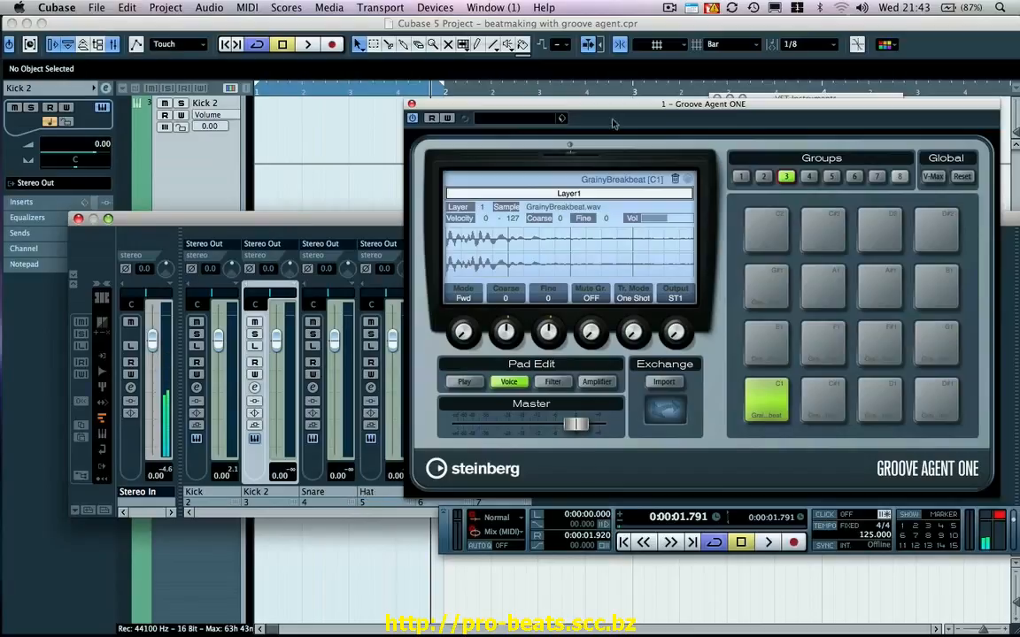
Route Groove Agent ONE's C#1 pad to the Hat channel, the D1 pad to Snare, and the E1 pad to ST2 for Kick 2.
{"action": "left_click_drag", "start_coordinate": [610, 114], "coordinate": [628, 98]}
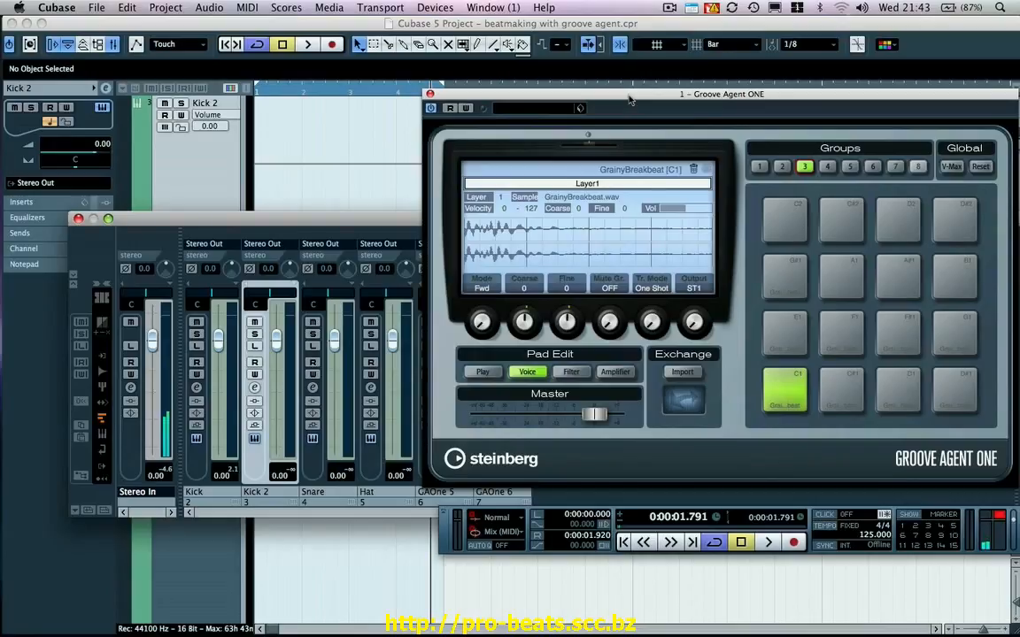
{"action": "left_click", "coordinate": [796, 379]}
{"action": "left_click", "coordinate": [848, 390]}
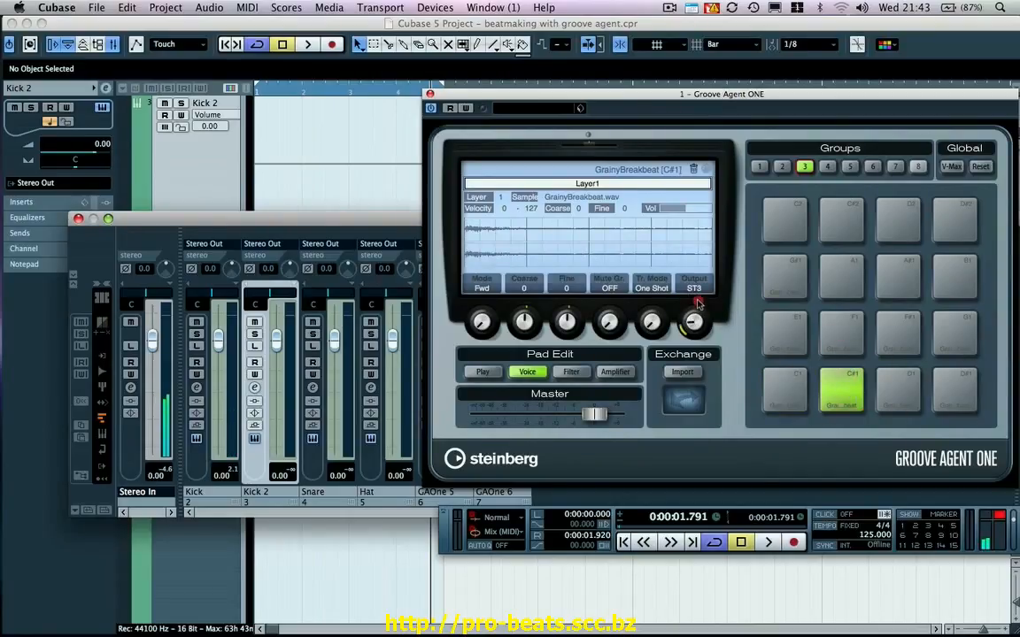
{"action": "left_click", "coordinate": [695, 288]}
{"action": "left_click", "coordinate": [901, 401]}
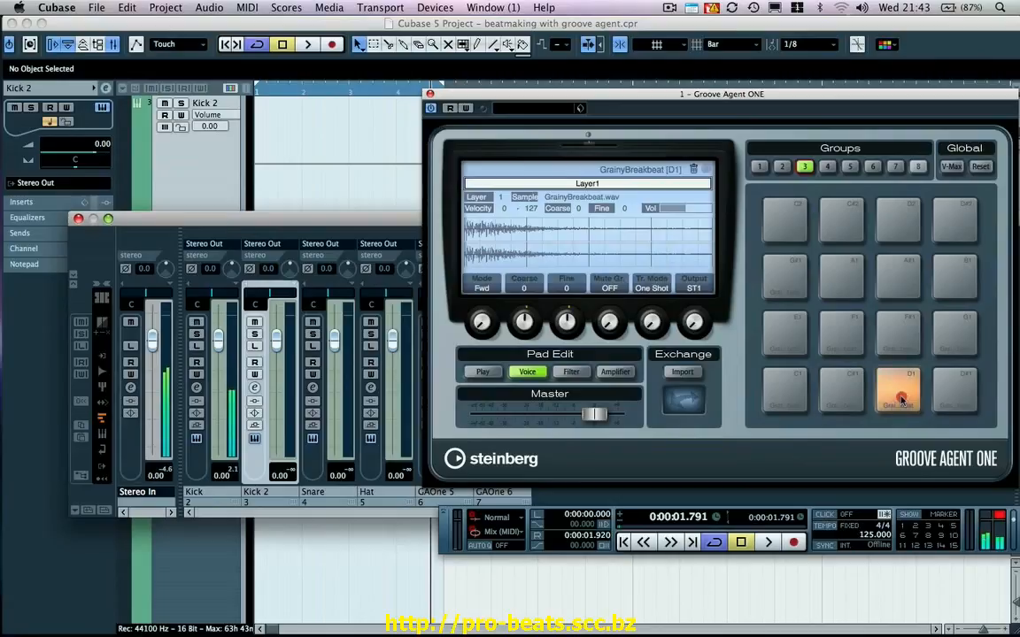
{"action": "left_click", "coordinate": [901, 401]}
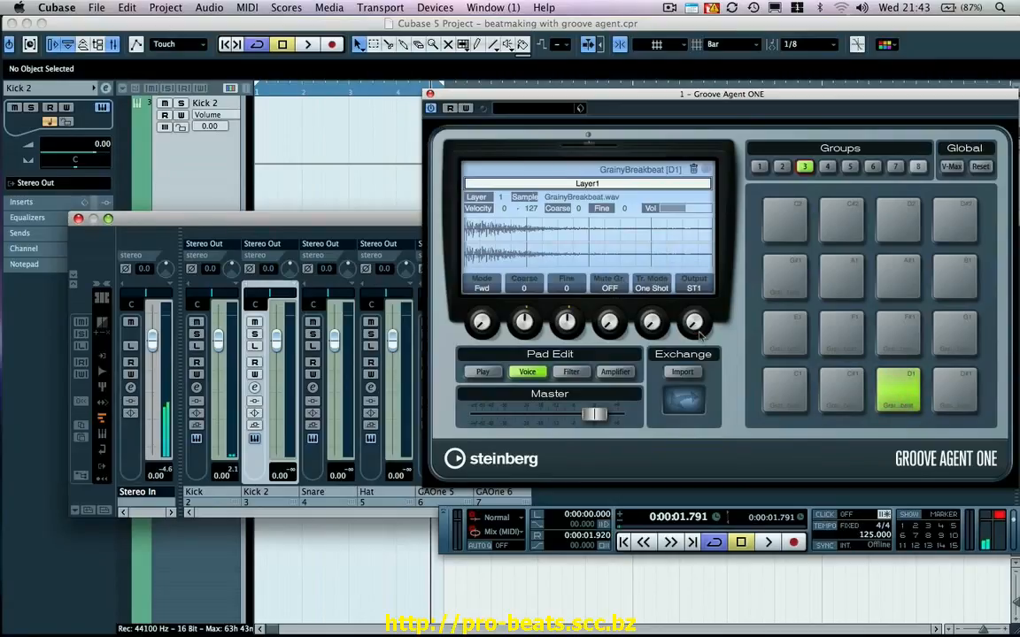
{"action": "left_click", "coordinate": [783, 332]}
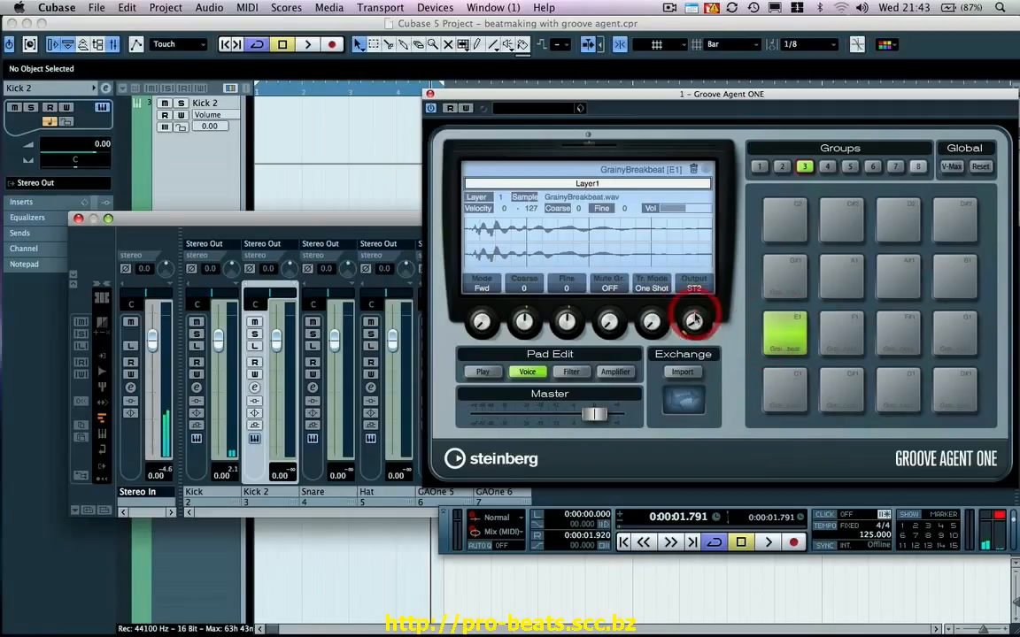
Start playback to check the separate drum channels in the Mixer, and close Groove Agent ONE.
{"action": "left_click", "coordinate": [275, 228]}
{"action": "key", "text": "space"}
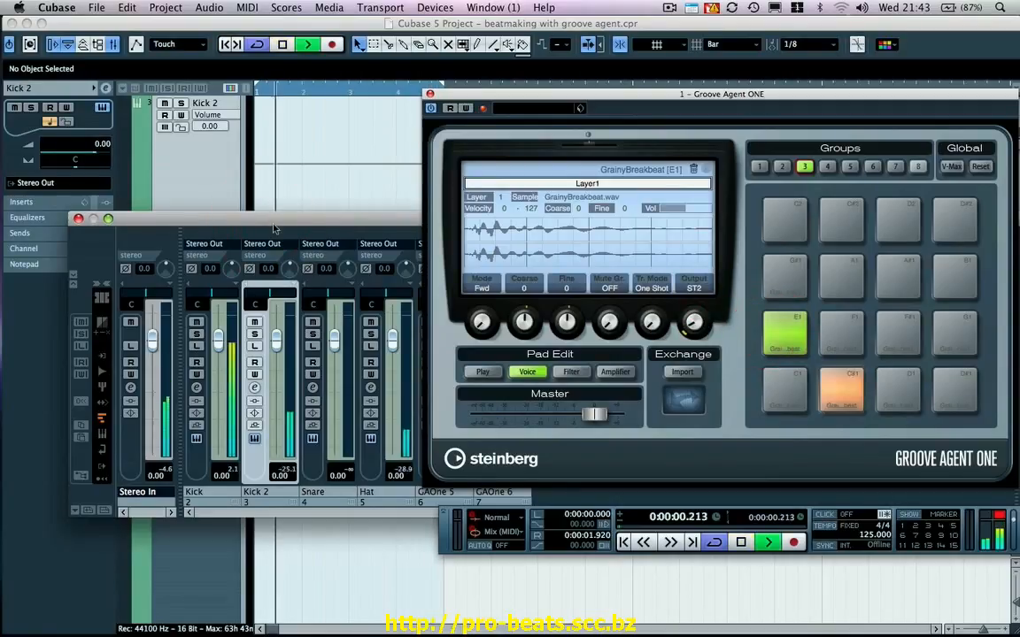
{"action": "left_click", "coordinate": [428, 98]}
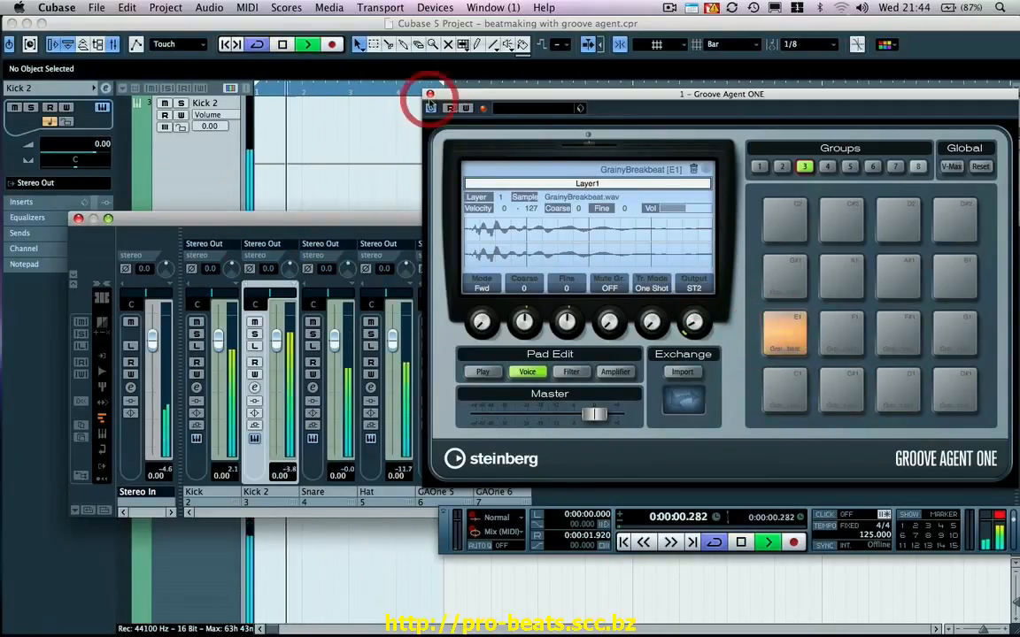
{"action": "left_click", "coordinate": [428, 94]}
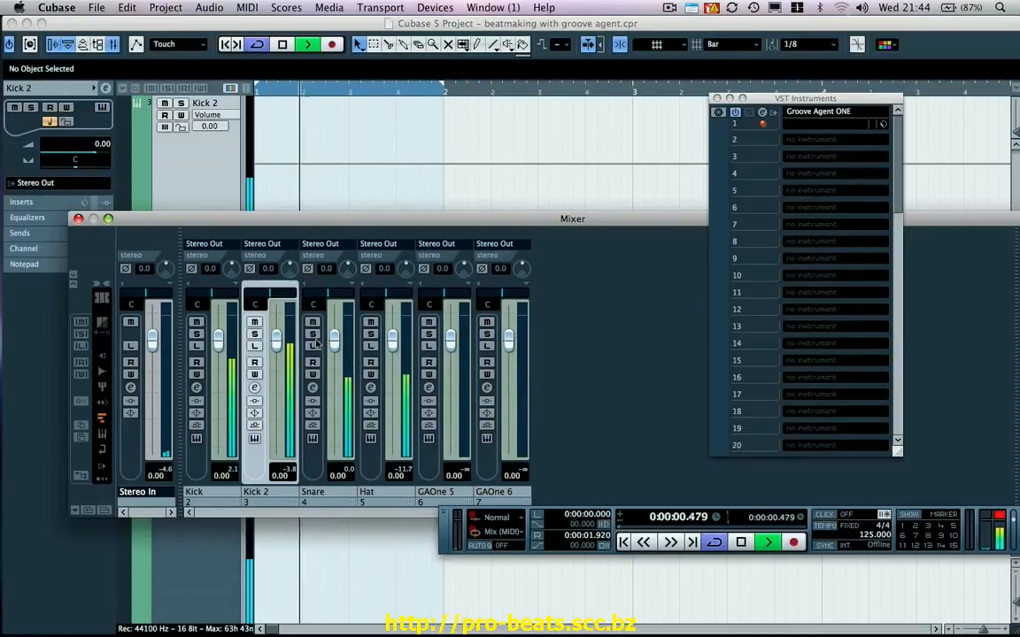
Solo the Hat channel and insert StudioEQ in its first insert slot during playback.
{"action": "left_click", "coordinate": [371, 334]}
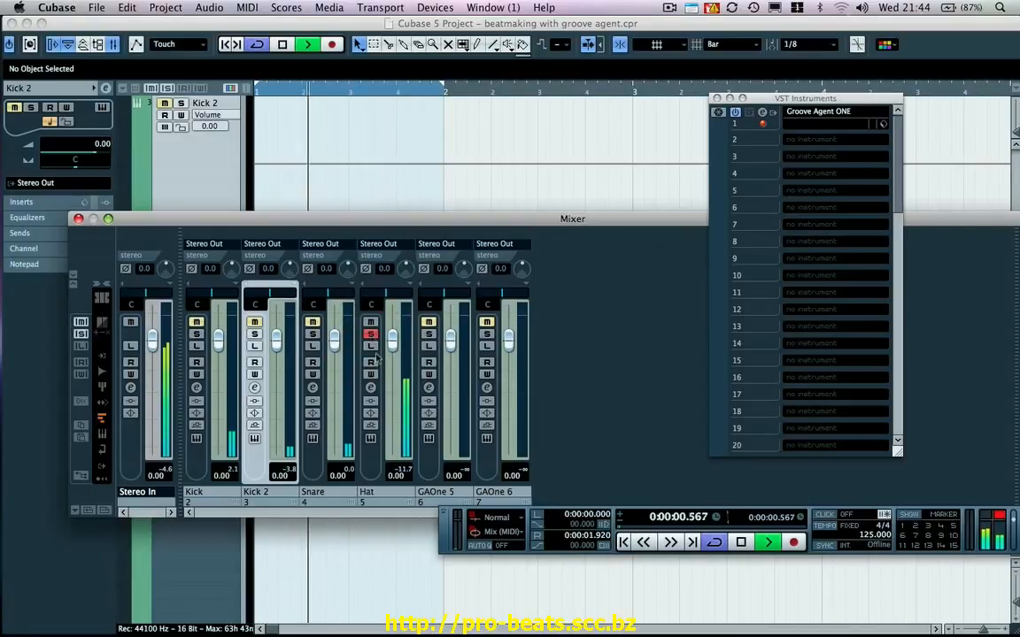
{"action": "left_click", "coordinate": [371, 388]}
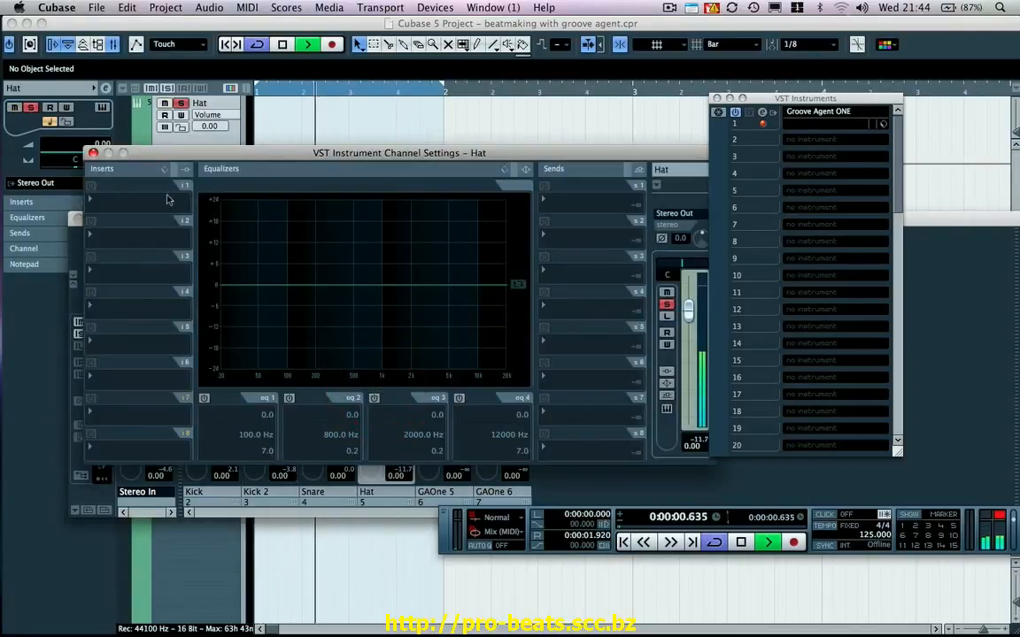
{"action": "left_click", "coordinate": [148, 200]}
{"action": "mouse_move", "coordinate": [290, 291]}
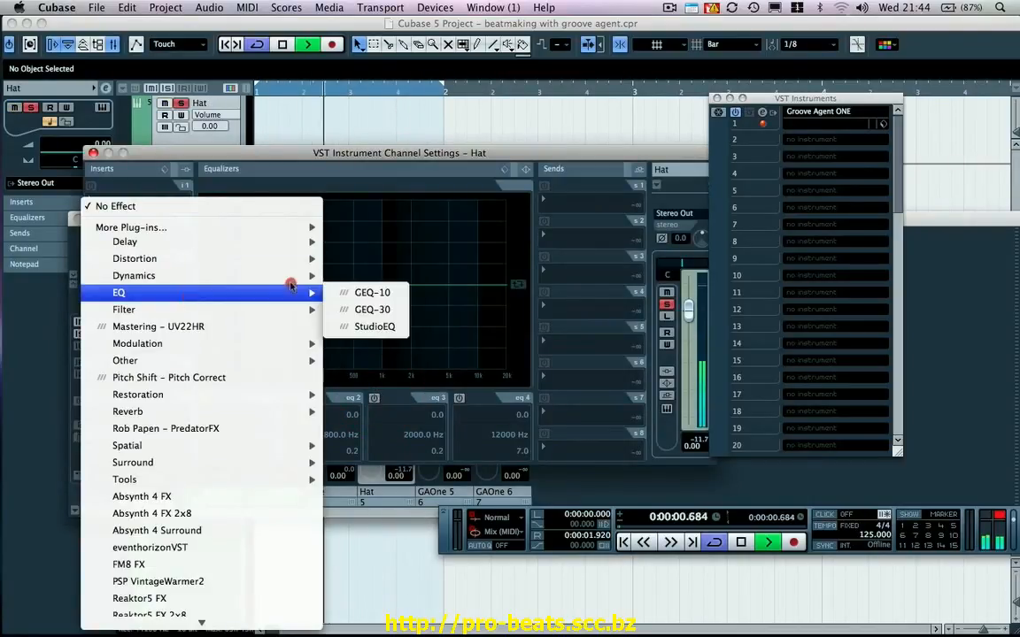
{"action": "left_click", "coordinate": [372, 328]}
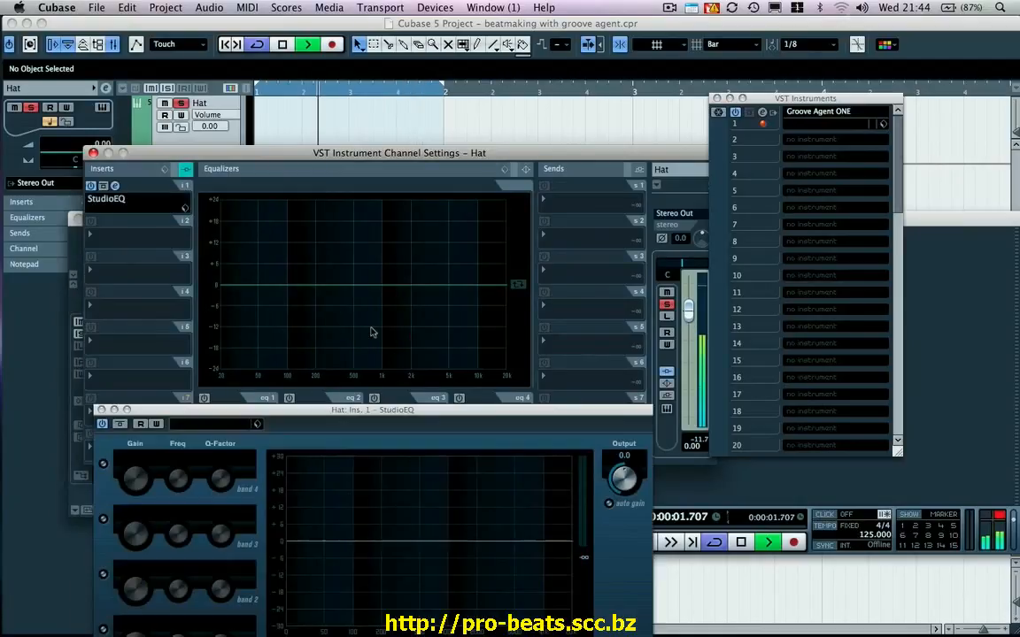
{"action": "left_click_drag", "start_coordinate": [324, 405], "coordinate": [374, 148]}
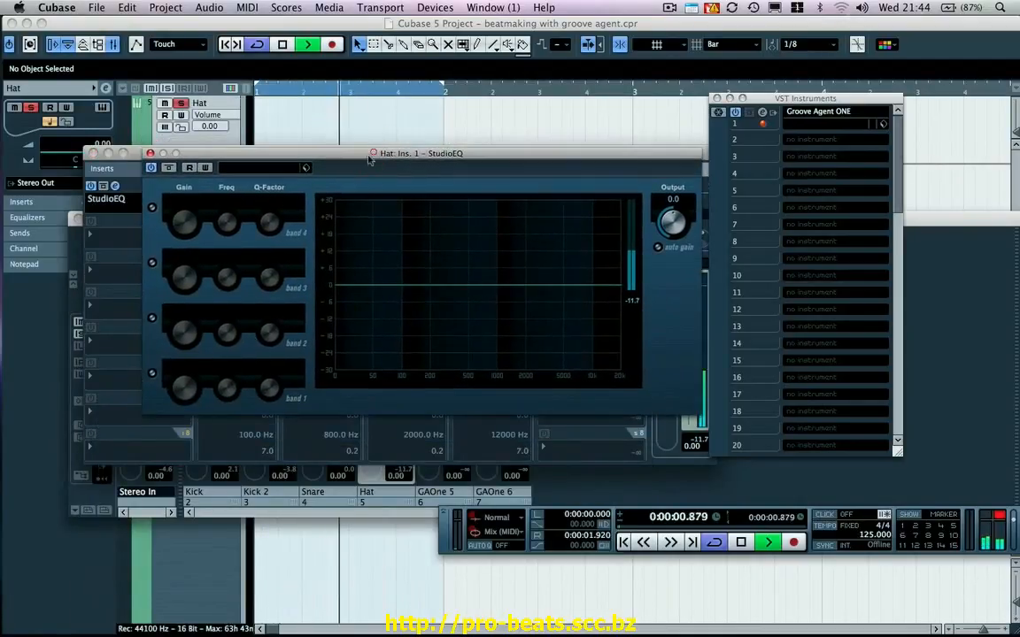
Enable band 1 of the Hat's StudioEQ as a Cut filter at 218 Hz, and close the EQ and channel settings.
{"action": "left_click", "coordinate": [151, 372]}
{"action": "left_click", "coordinate": [295, 371]}
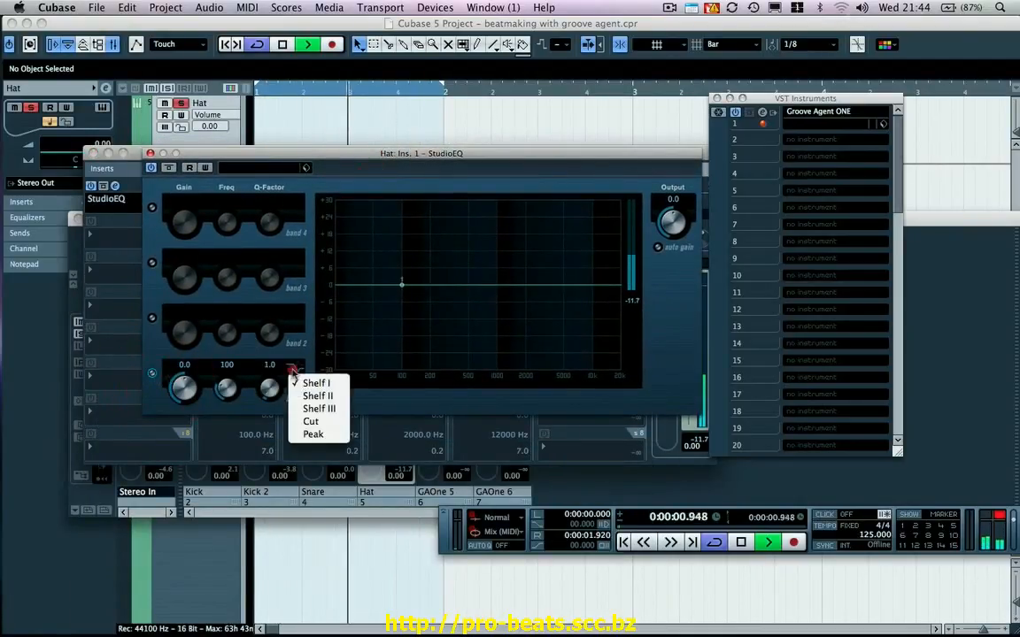
{"action": "left_click", "coordinate": [312, 422]}
{"action": "left_click_drag", "start_coordinate": [226, 387], "coordinate": [224, 371]}
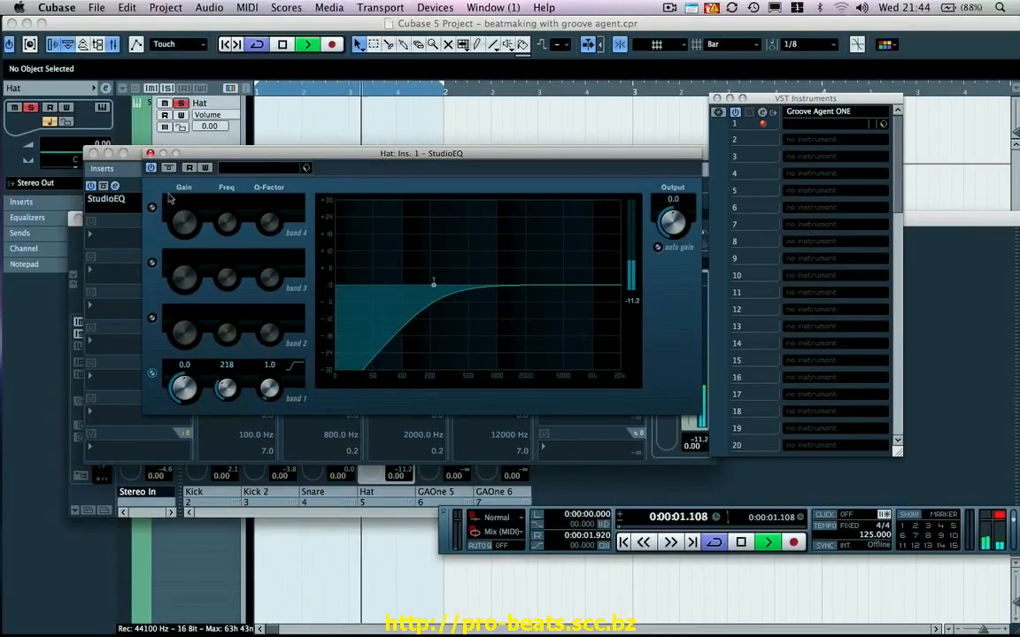
{"action": "left_click", "coordinate": [152, 152]}
{"action": "left_click", "coordinate": [93, 153]}
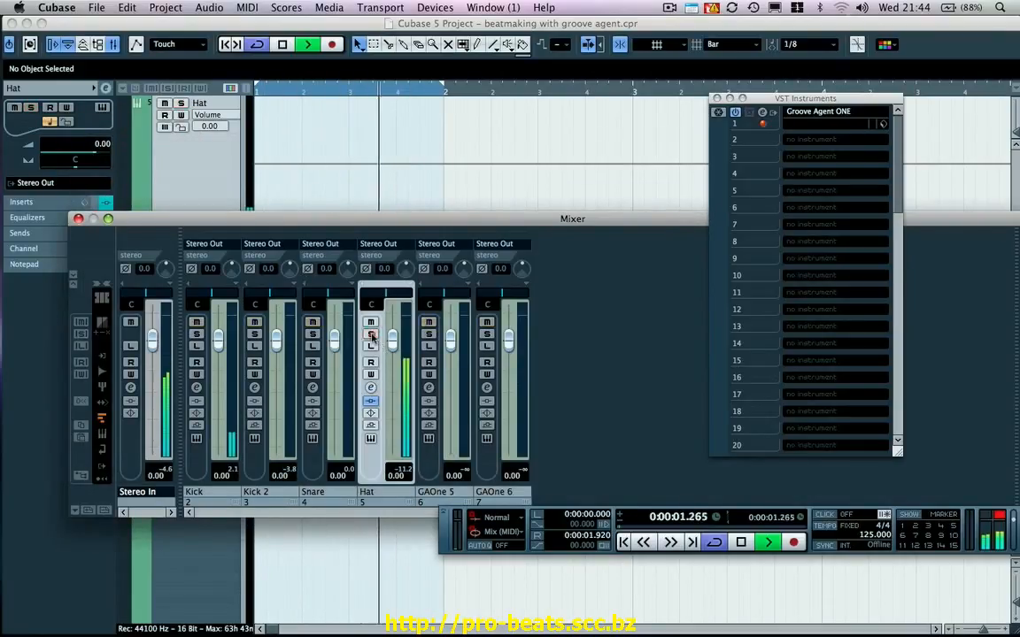
Take the Hat channel out of solo and pan it to L25.
{"action": "left_click", "coordinate": [370, 335]}
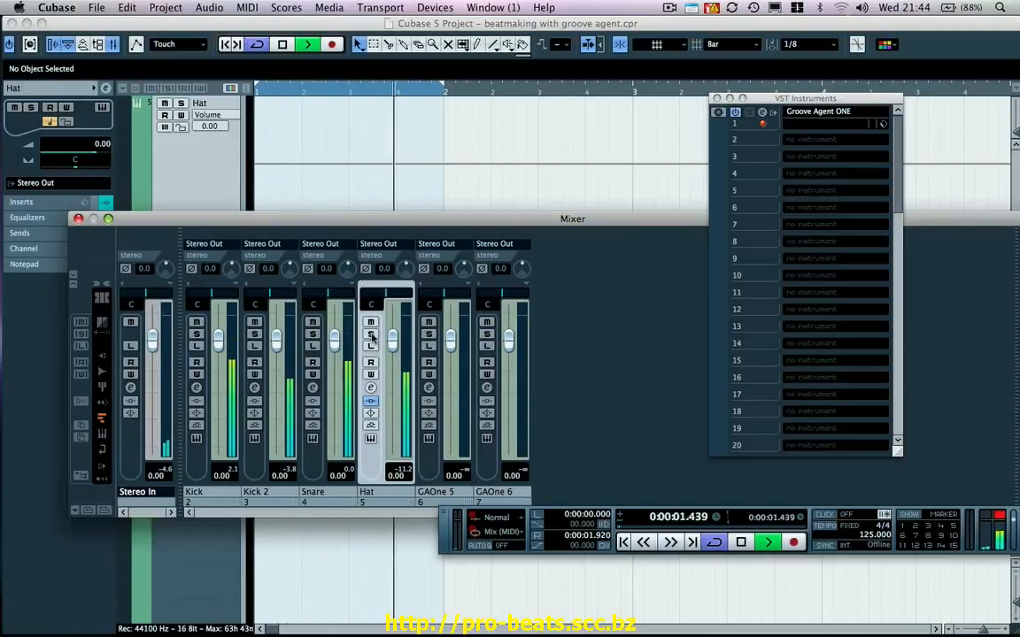
{"action": "left_click_drag", "start_coordinate": [377, 307], "coordinate": [380, 297]}
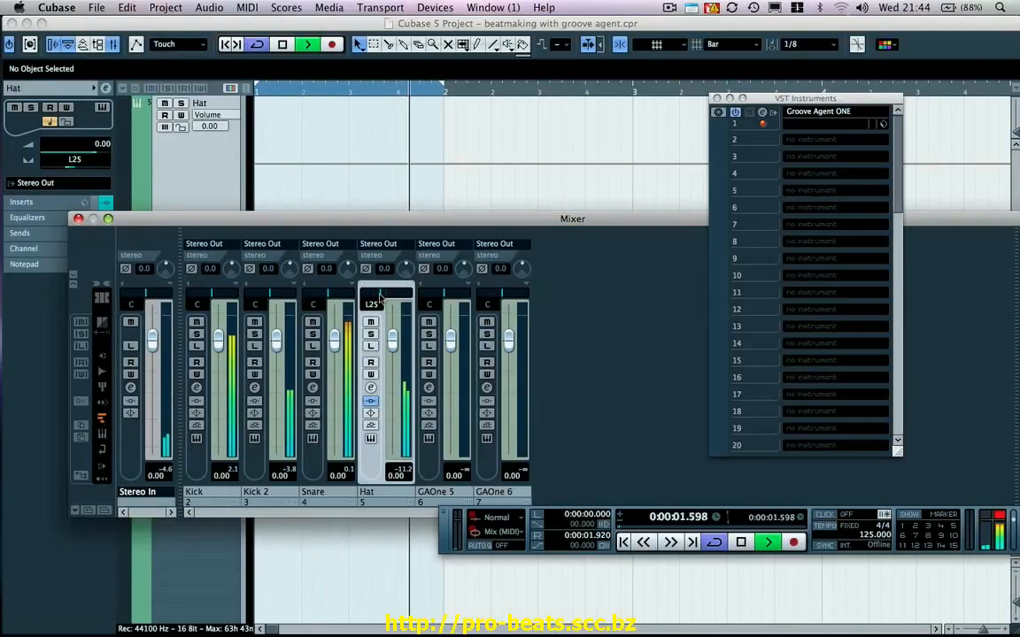
Lower the Kick 2 channel's volume to -2.56 and stop playback.
{"action": "left_click_drag", "start_coordinate": [276, 337], "coordinate": [278, 360]}
{"action": "key", "text": "space"}
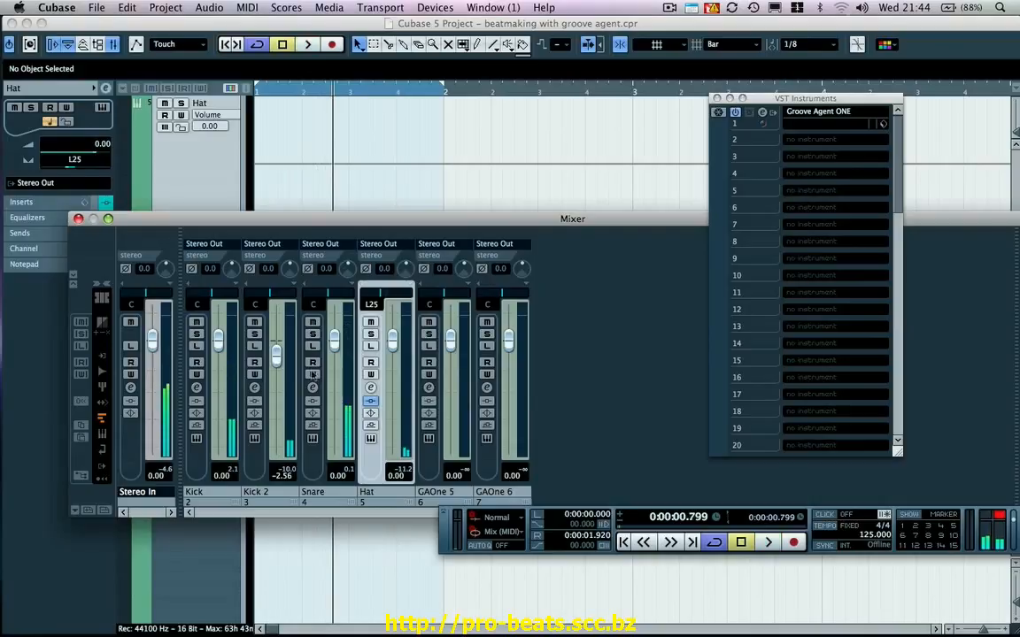
Add a stereo FX channel track with the REVerence reverb from the Mixer, and close the plug-in window.
{"action": "right_click", "coordinate": [569, 384]}
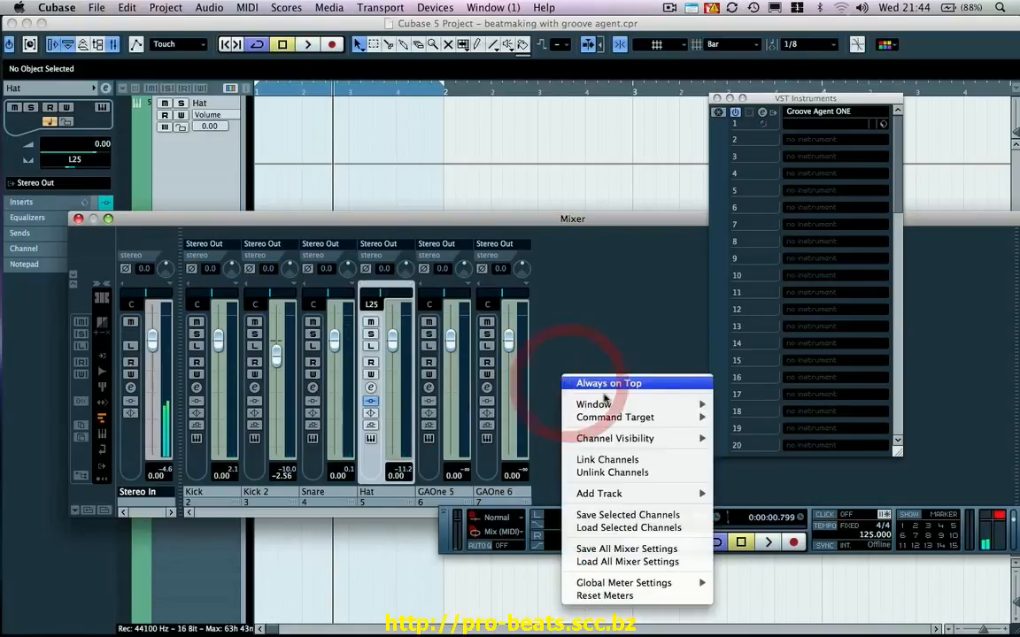
{"action": "mouse_move", "coordinate": [624, 493]}
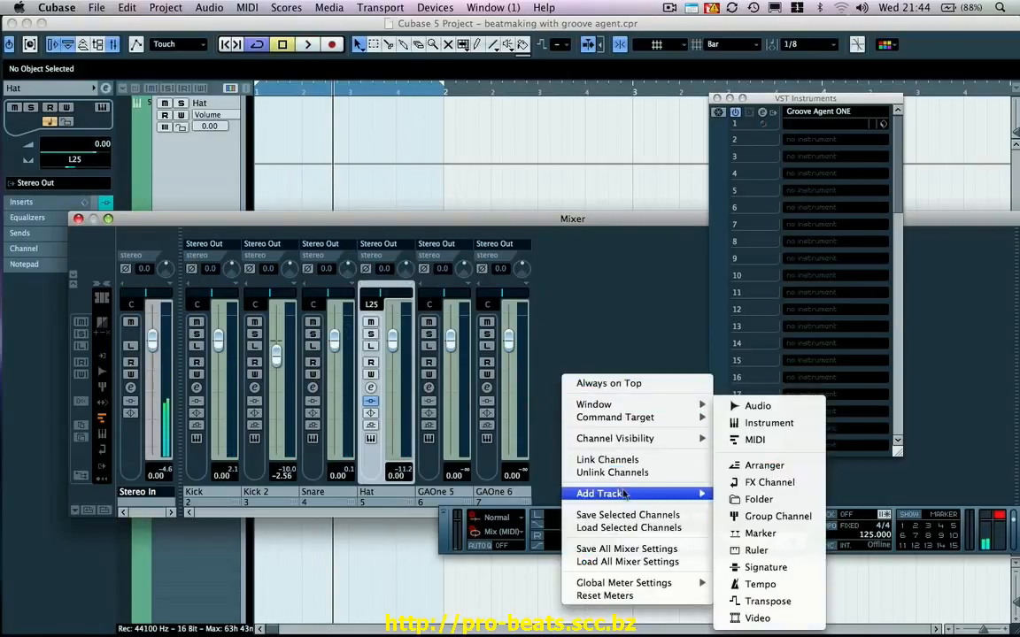
{"action": "left_click", "coordinate": [774, 486]}
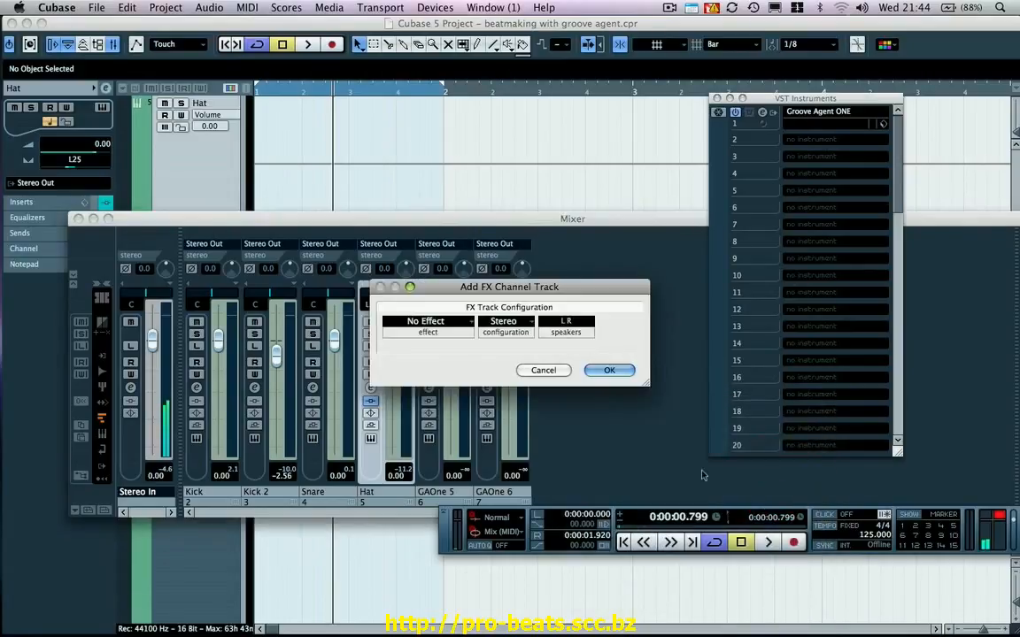
{"action": "left_click", "coordinate": [426, 323]}
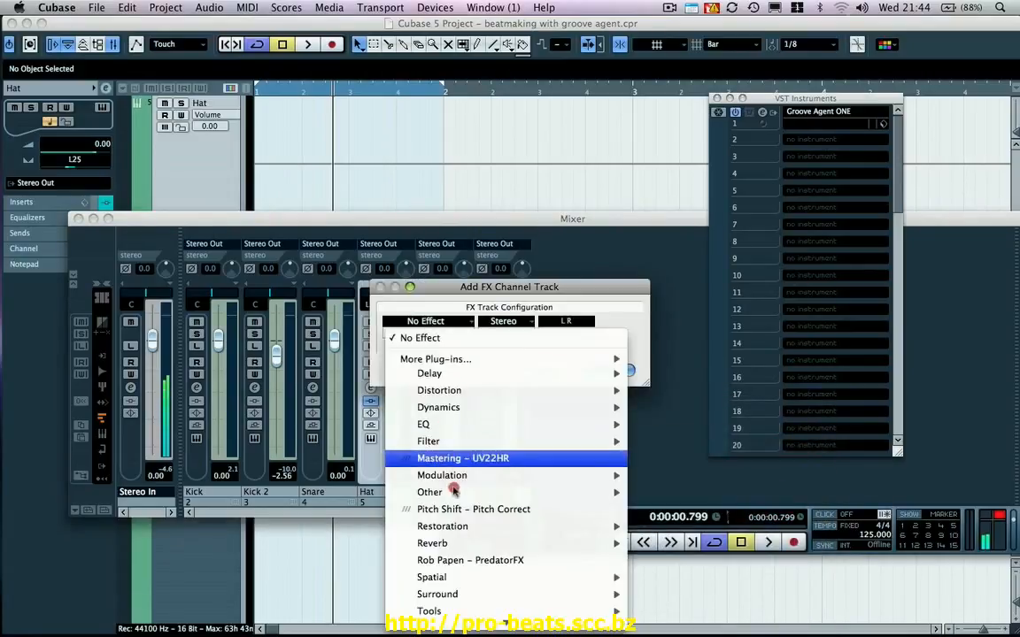
{"action": "left_click", "coordinate": [484, 546]}
{"action": "left_click", "coordinate": [709, 545]}
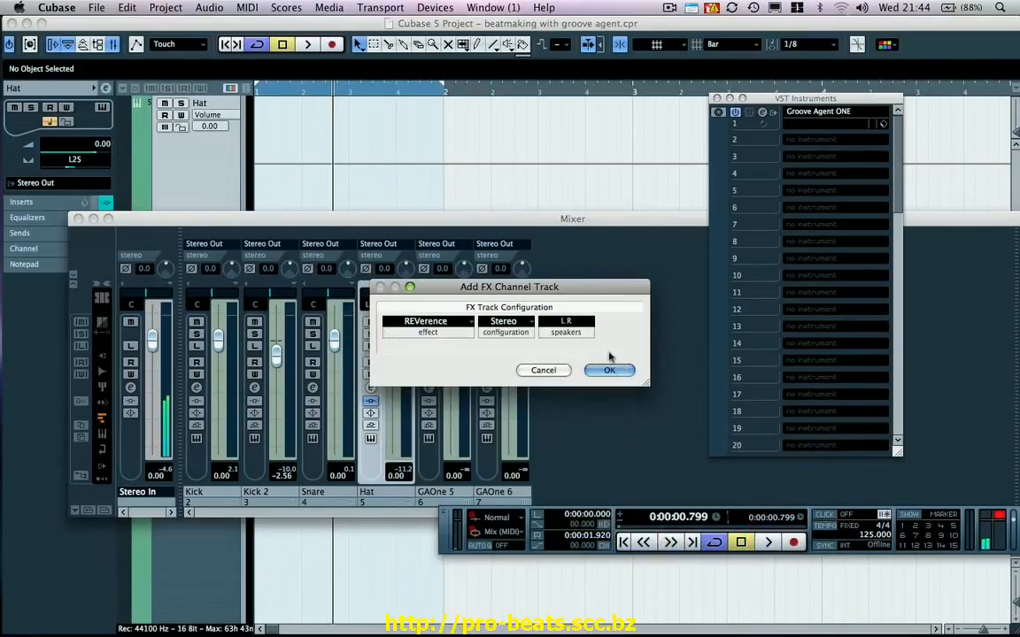
{"action": "left_click", "coordinate": [610, 370]}
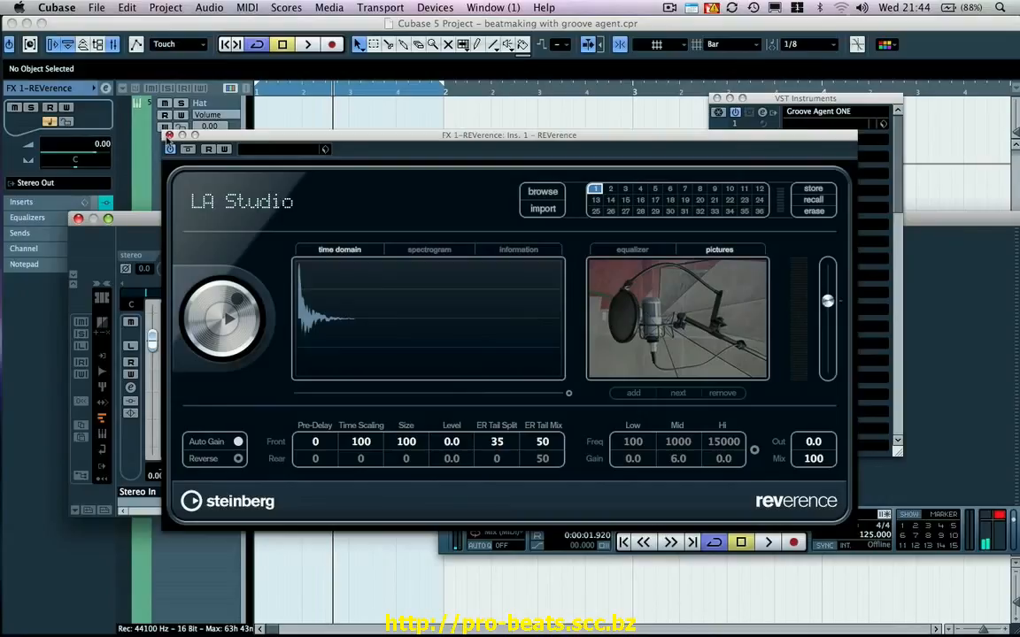
{"action": "left_click", "coordinate": [169, 135]}
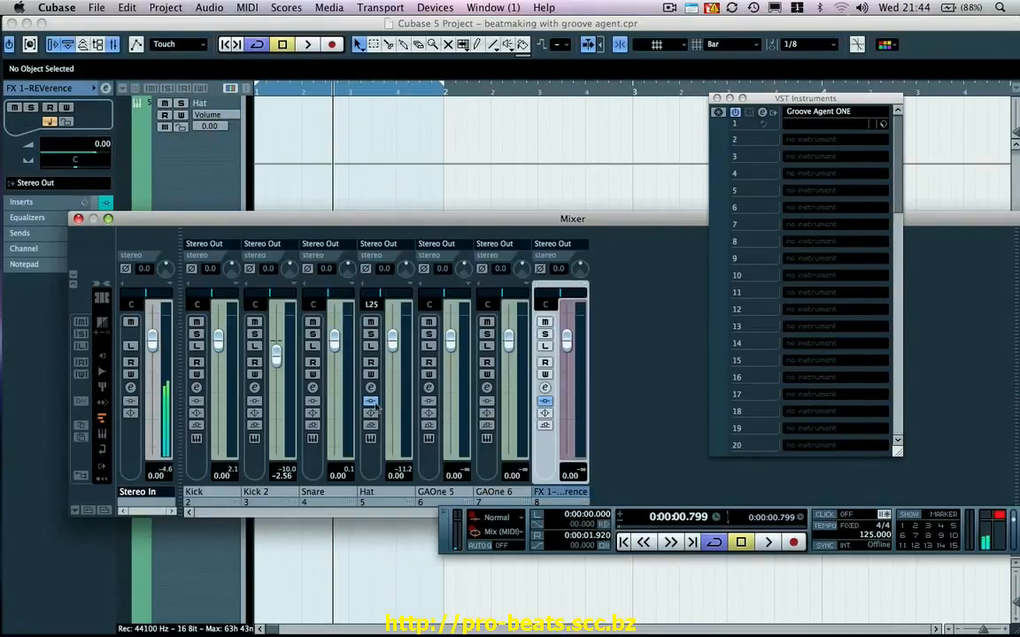
Route the Snare channel's first send to FX 1-REVerence and activate it at a level of -10.66.
{"action": "left_click", "coordinate": [312, 390]}
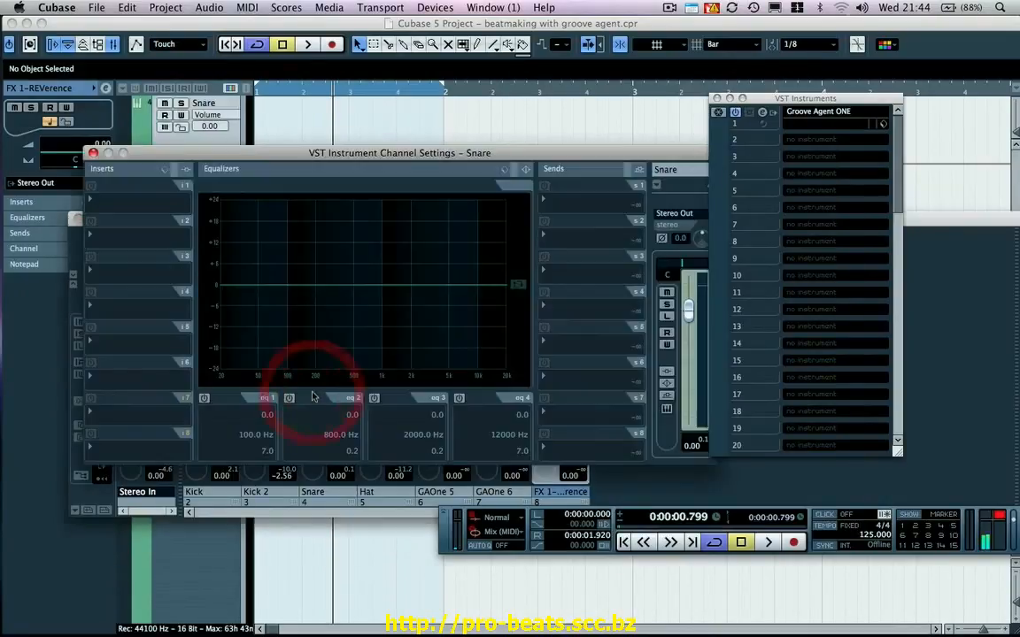
{"action": "left_click", "coordinate": [588, 202]}
{"action": "left_click", "coordinate": [595, 227]}
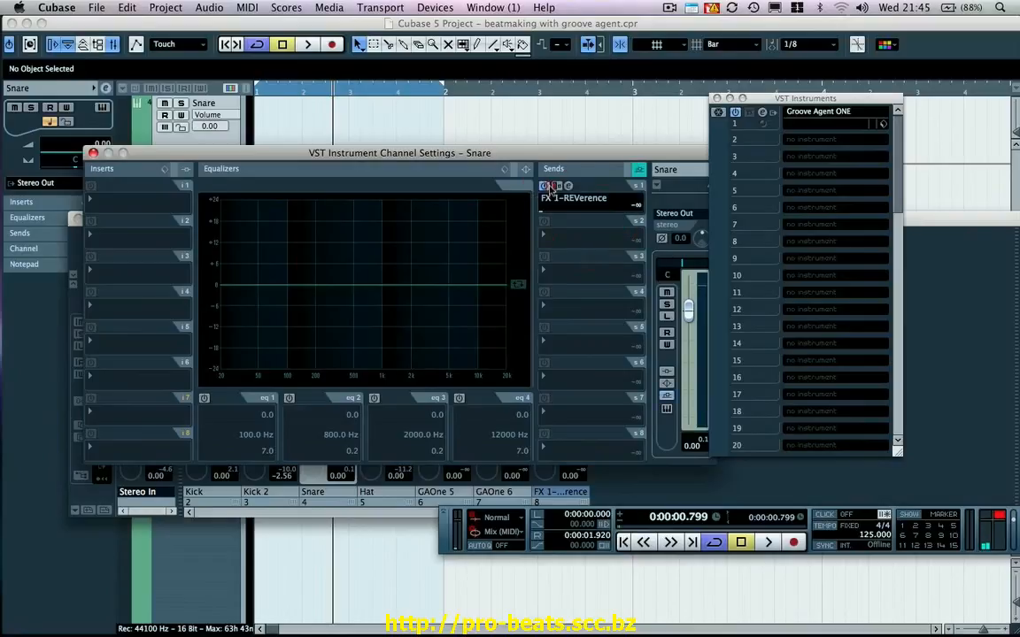
{"action": "left_click", "coordinate": [585, 214]}
Play the Snare channel soloed and compare its sound with the REVerence send switched off and on.
{"action": "left_click", "coordinate": [667, 305]}
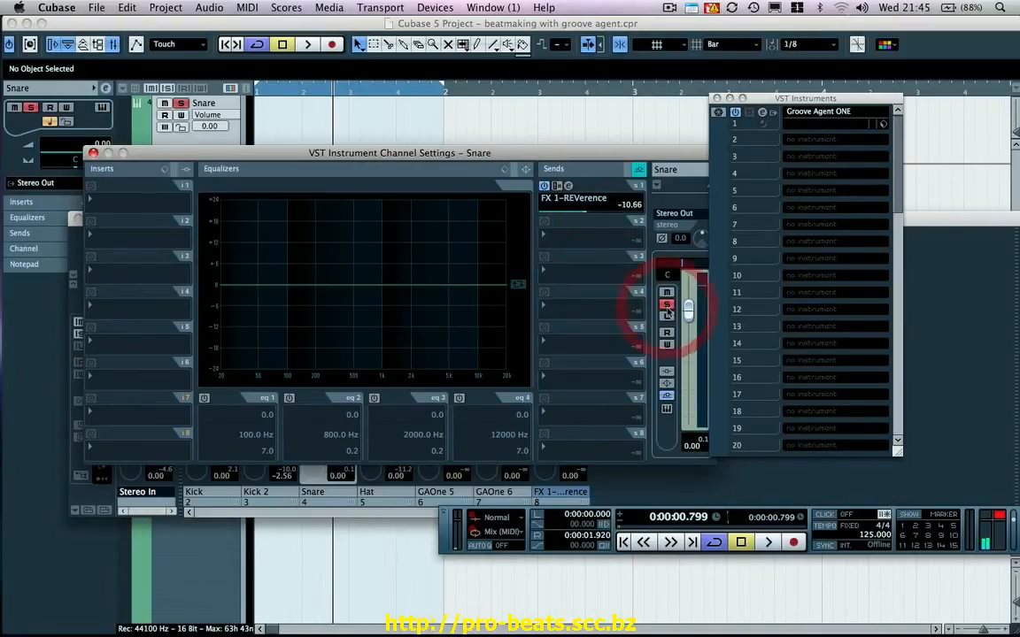
{"action": "key", "text": "space"}
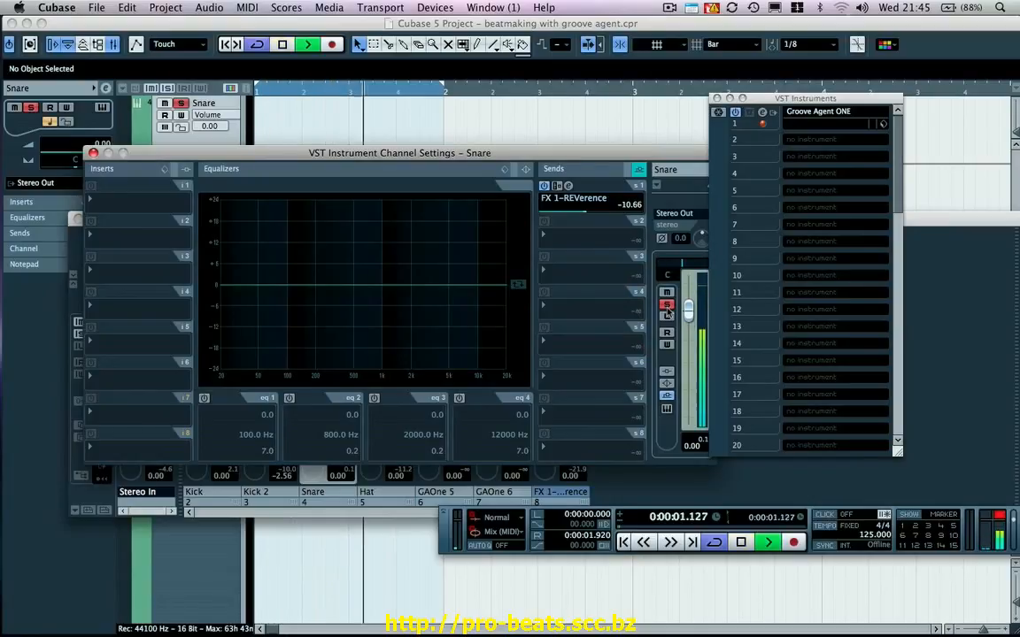
{"action": "left_click", "coordinate": [545, 187]}
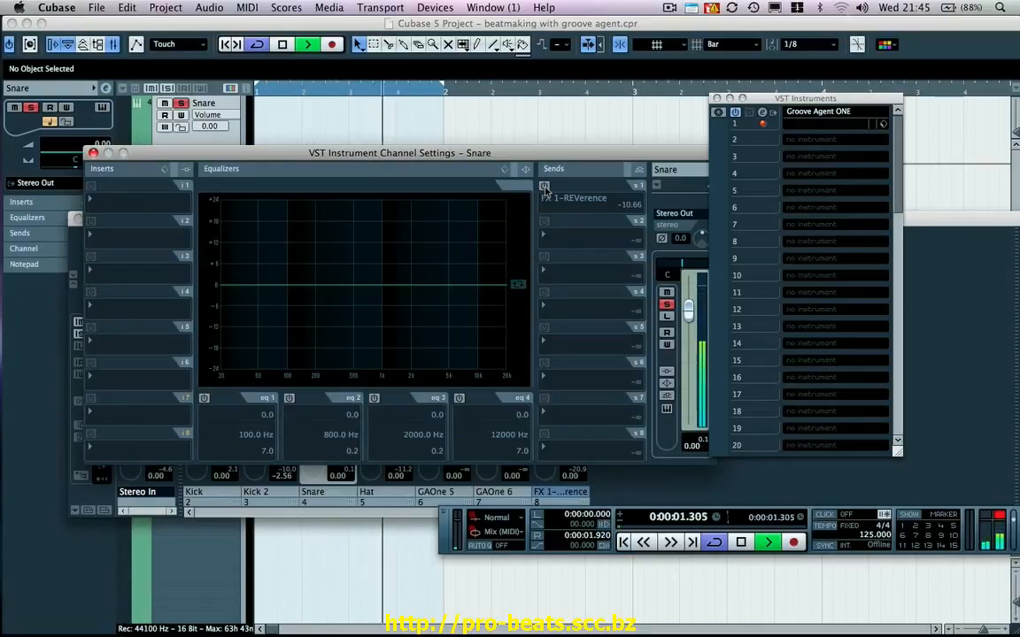
{"action": "left_click", "coordinate": [544, 187]}
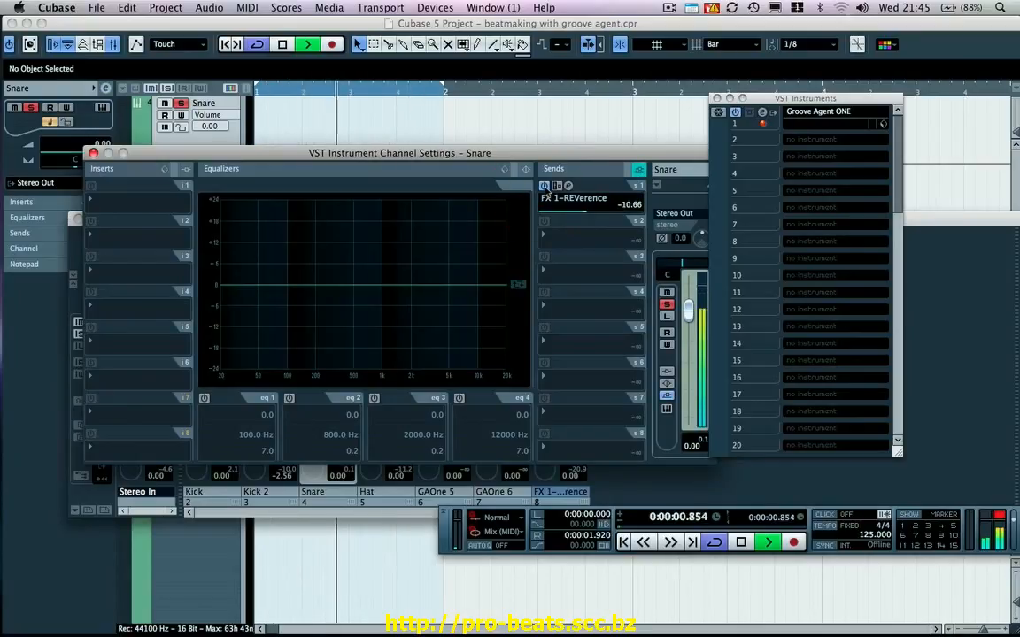
Take the Snare out of solo to hear the full beat, close its channel settings and stop playback.
{"action": "left_click", "coordinate": [667, 303]}
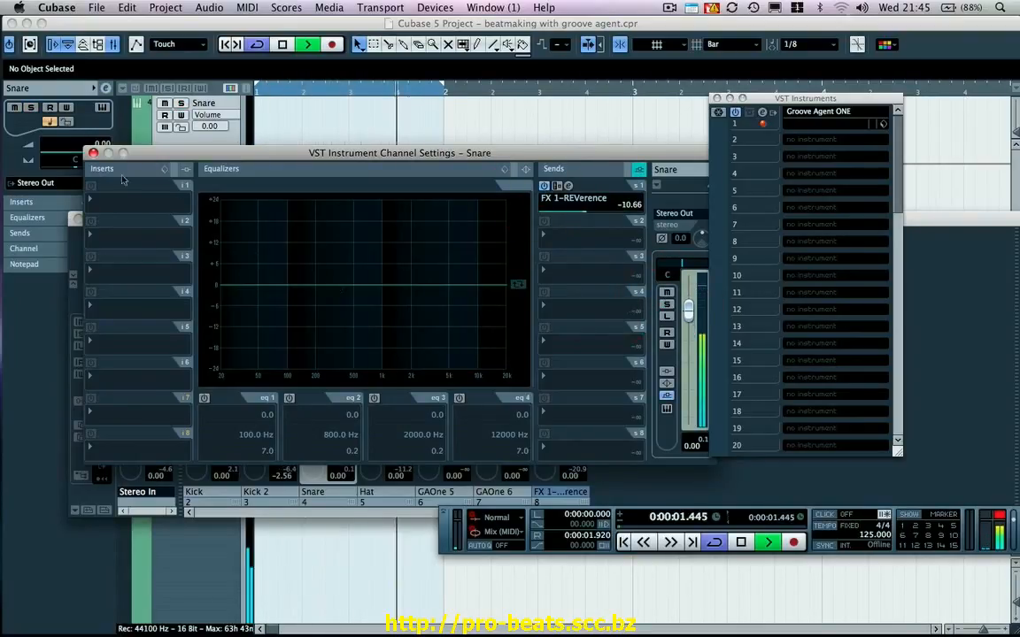
{"action": "left_click", "coordinate": [93, 152]}
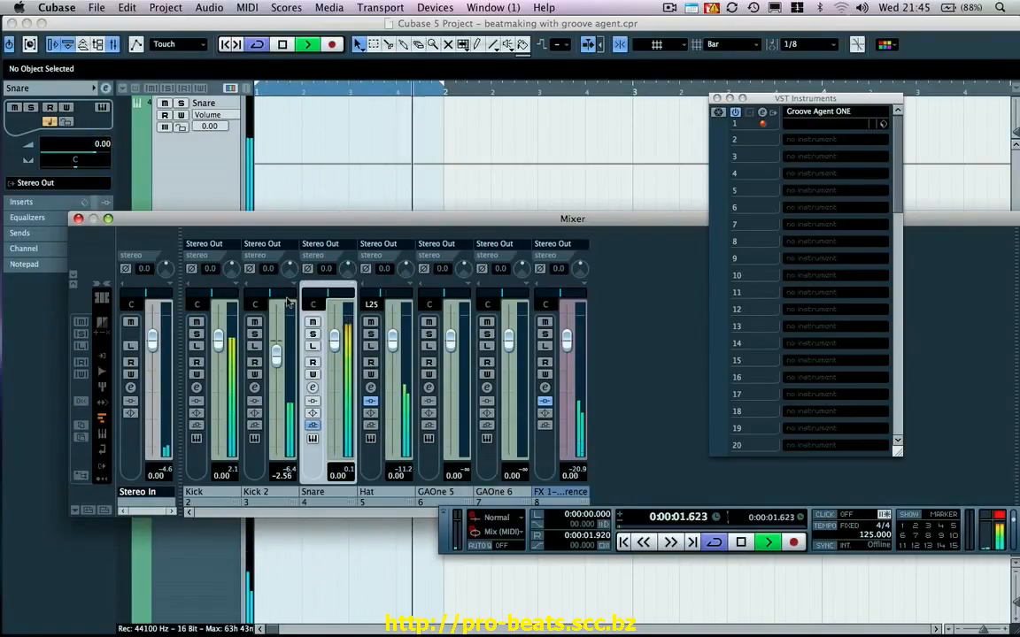
{"action": "key", "text": "space"}
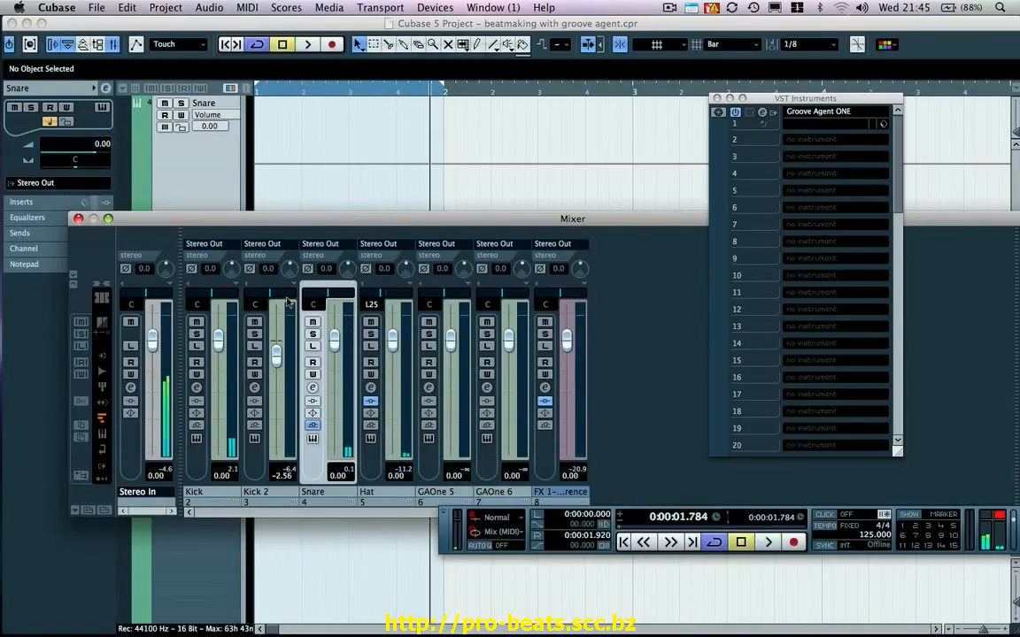